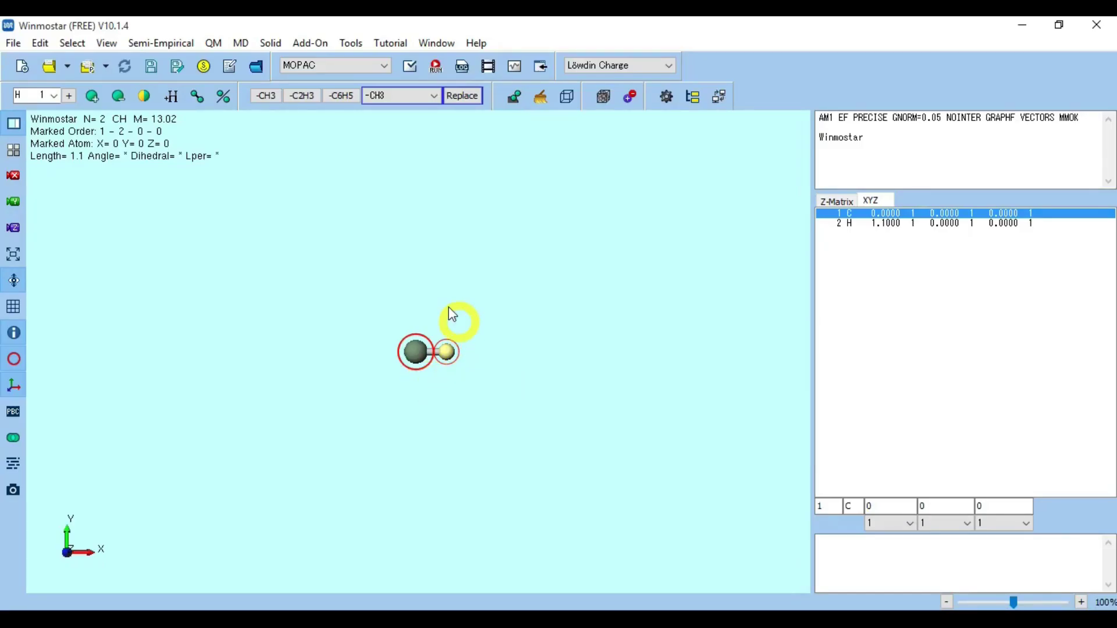
# Delete the default carbon atom and then the hydrogen atom, confirming each deletion
pyautogui.click(417, 363)
pyautogui.press('Delete')
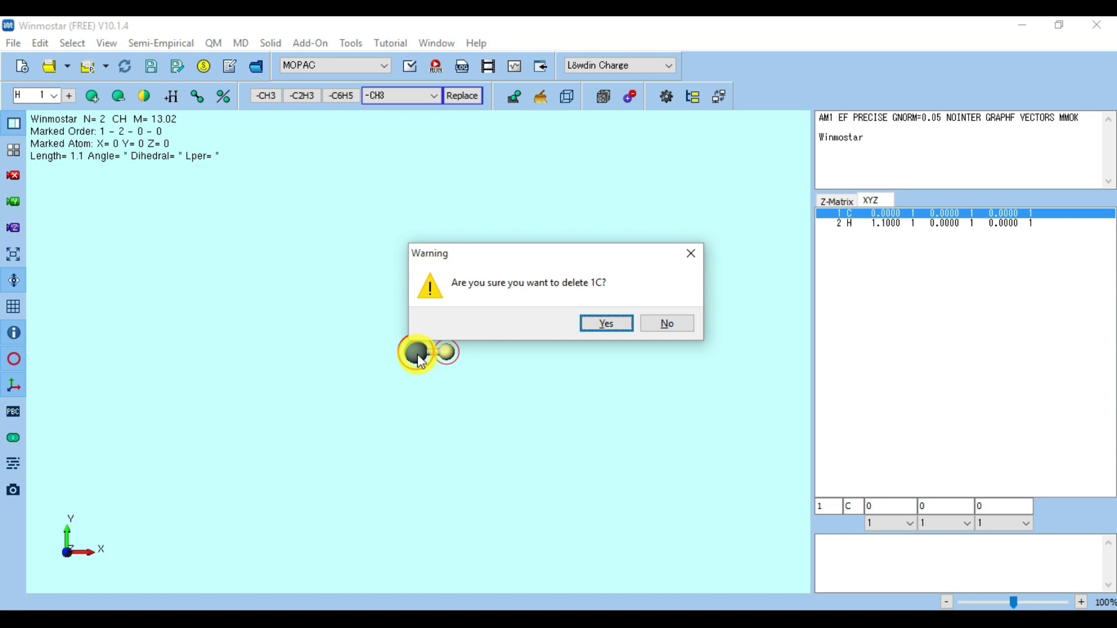
pyautogui.press('Return')
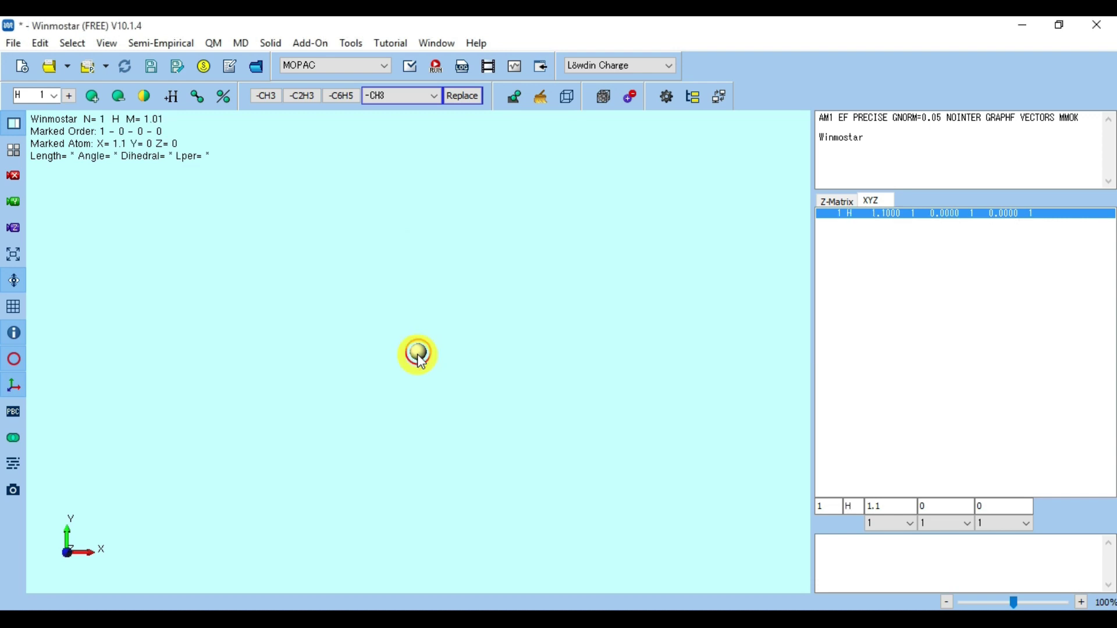
pyautogui.press('Delete')
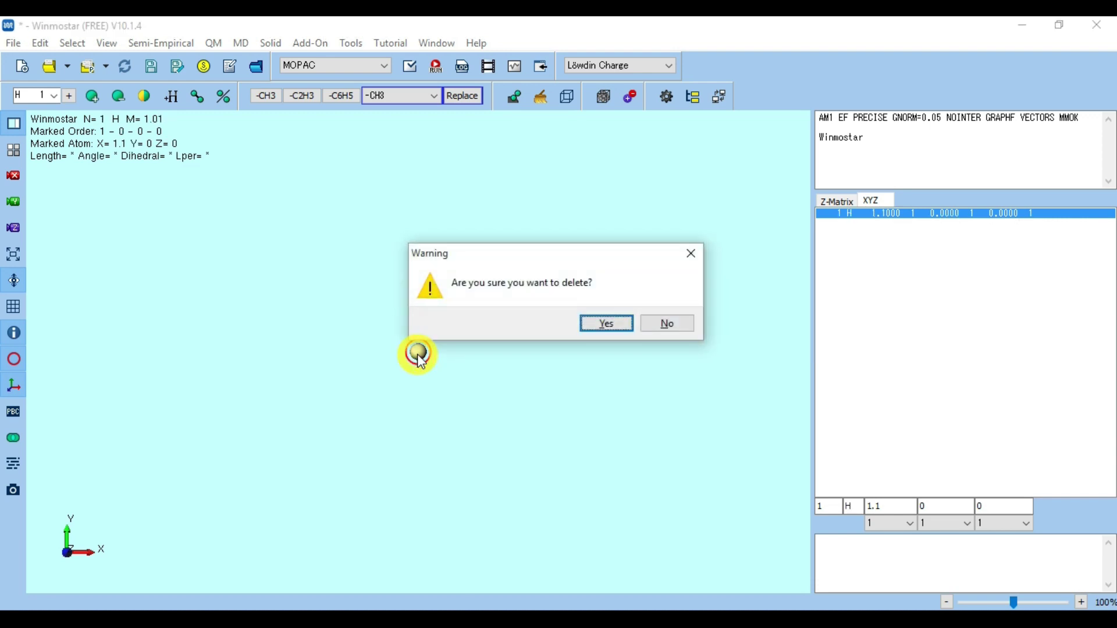
pyautogui.press('Return')
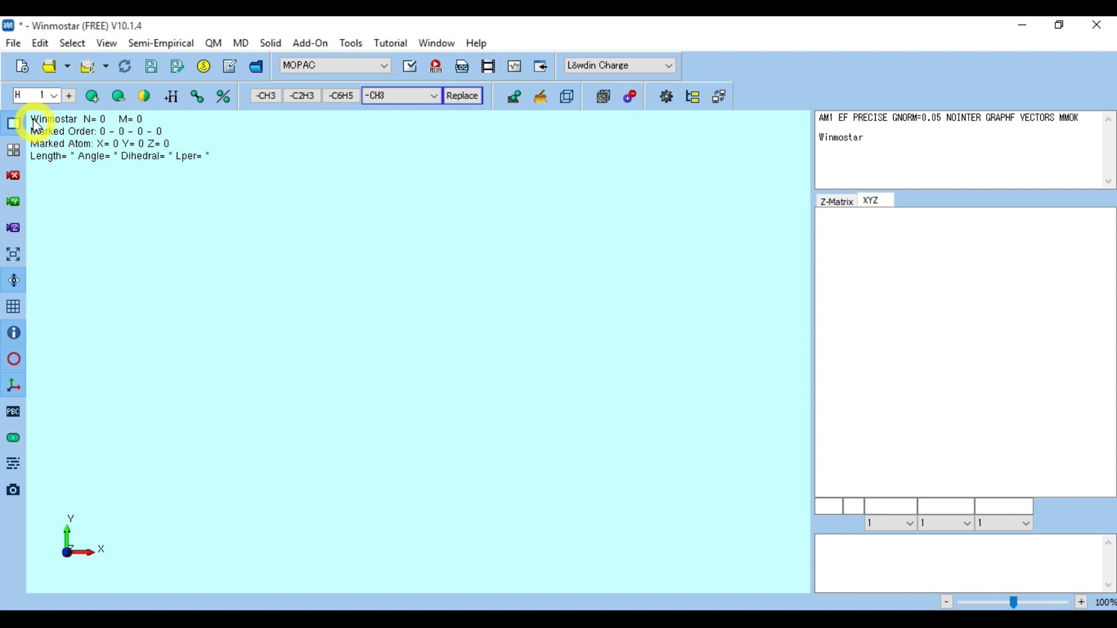
# Choose carbon (C 6) as the element and place the first carbon near the canvas centre
pyautogui.click(54, 96)
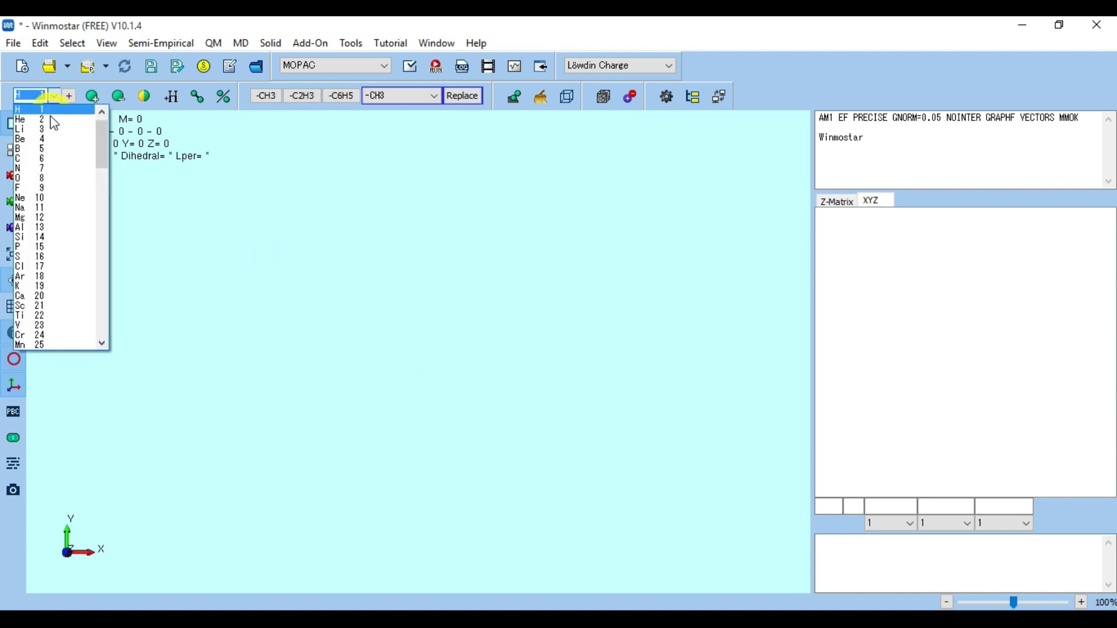
pyautogui.click(50, 158)
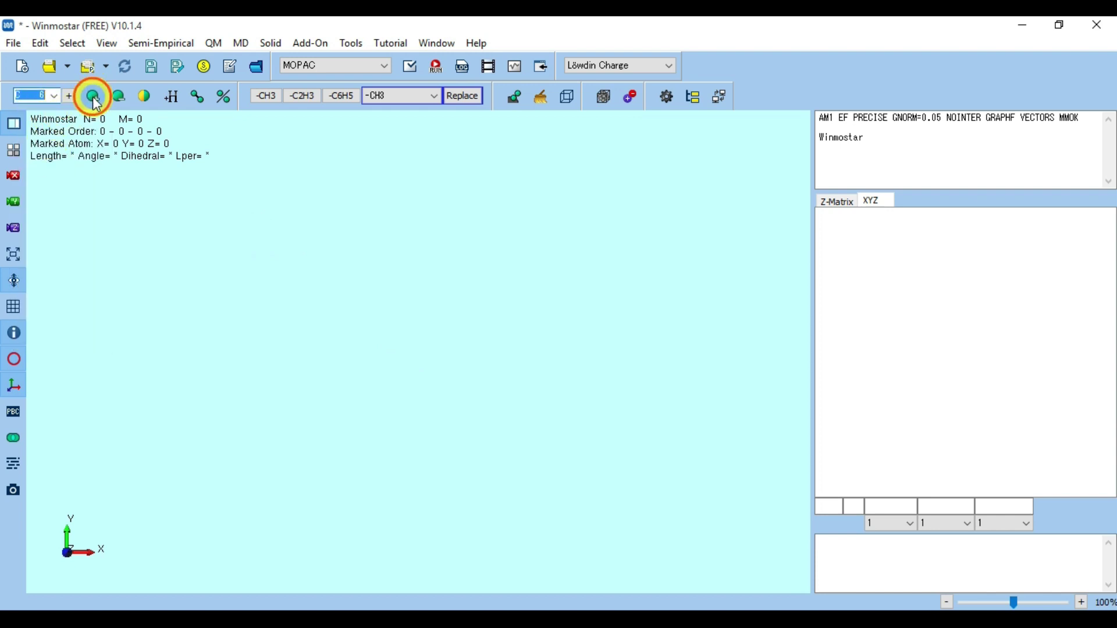
pyautogui.click(93, 97)
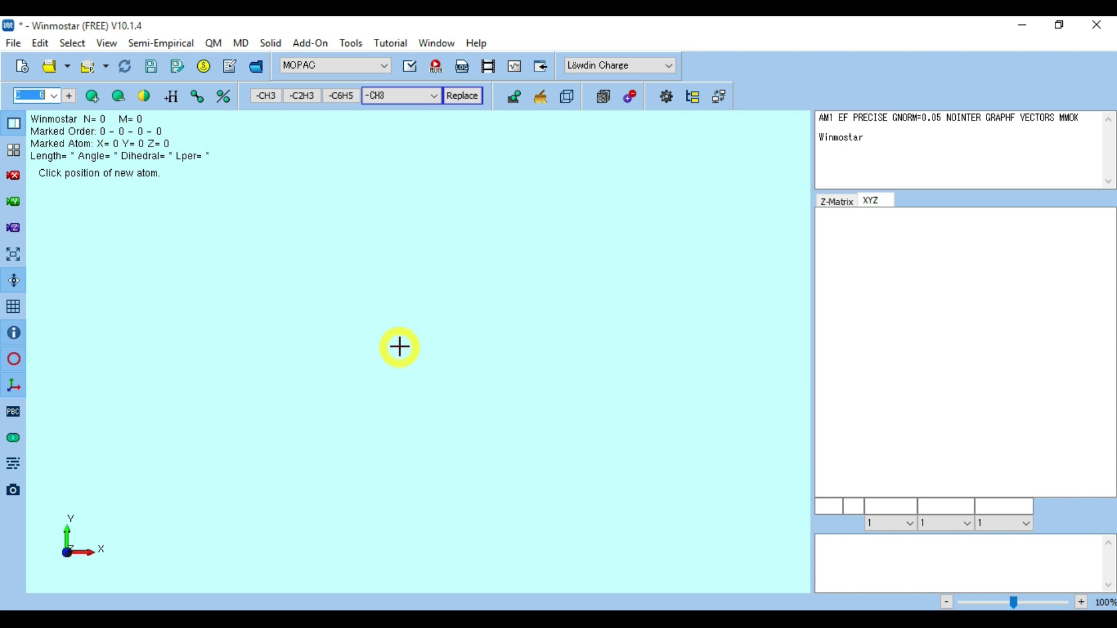
pyautogui.click(404, 345)
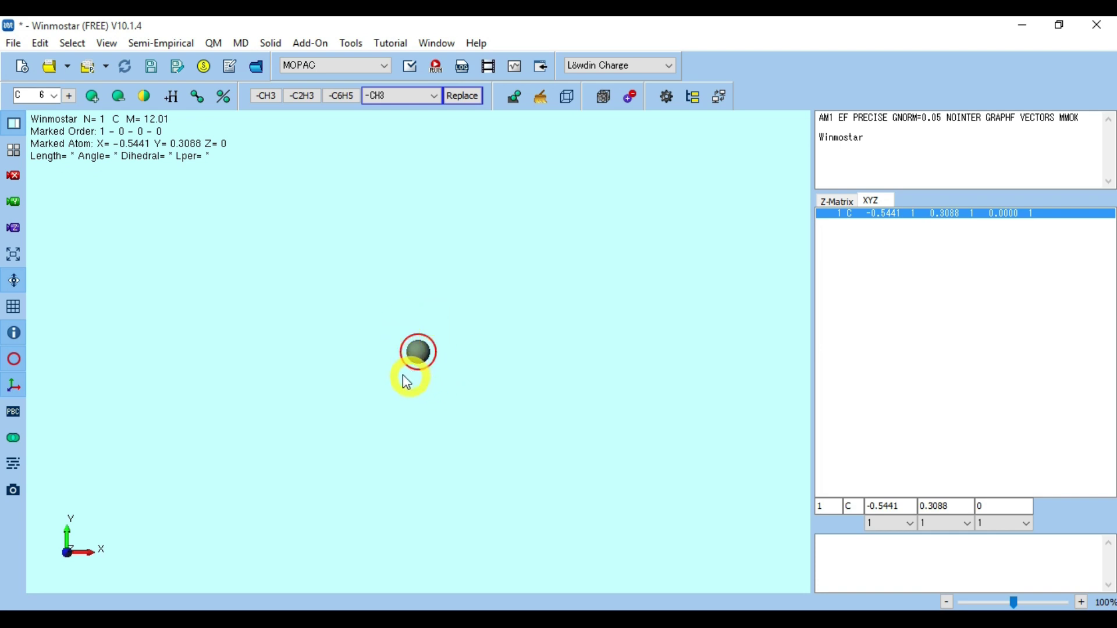
# Place four more carbon atoms in an arc above, right and lower right
pyautogui.click(93, 96)
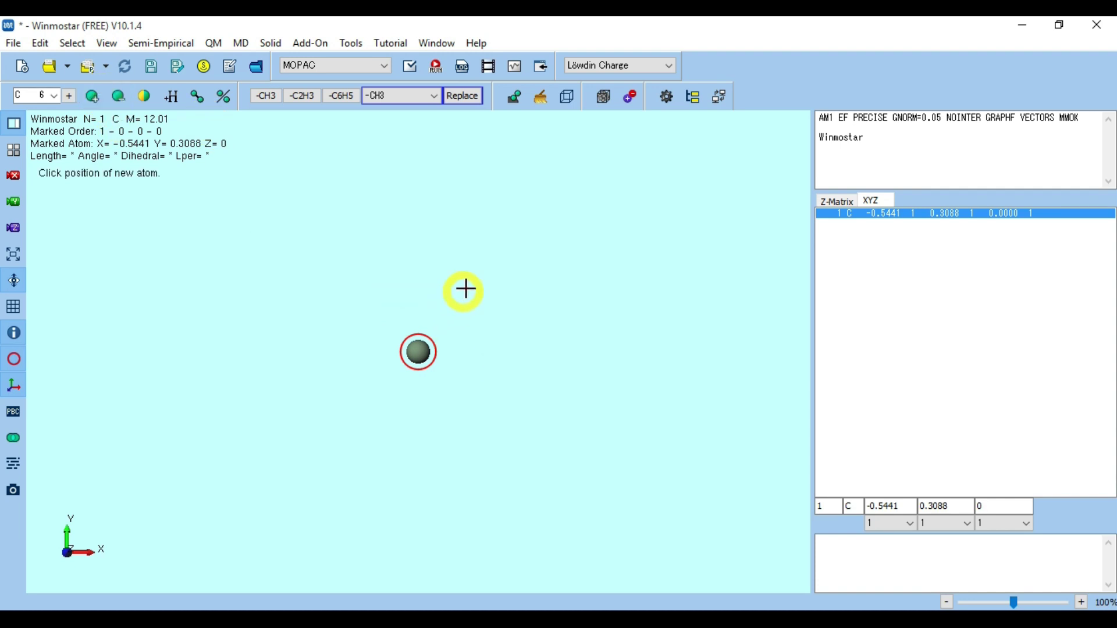
pyautogui.click(429, 289)
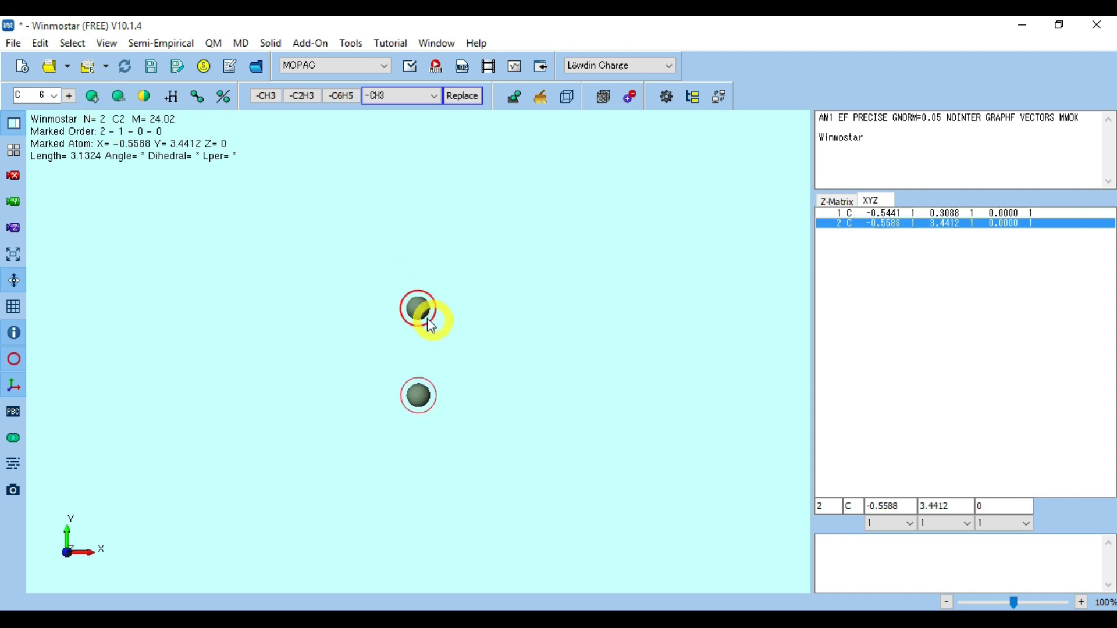
pyautogui.click(510, 264)
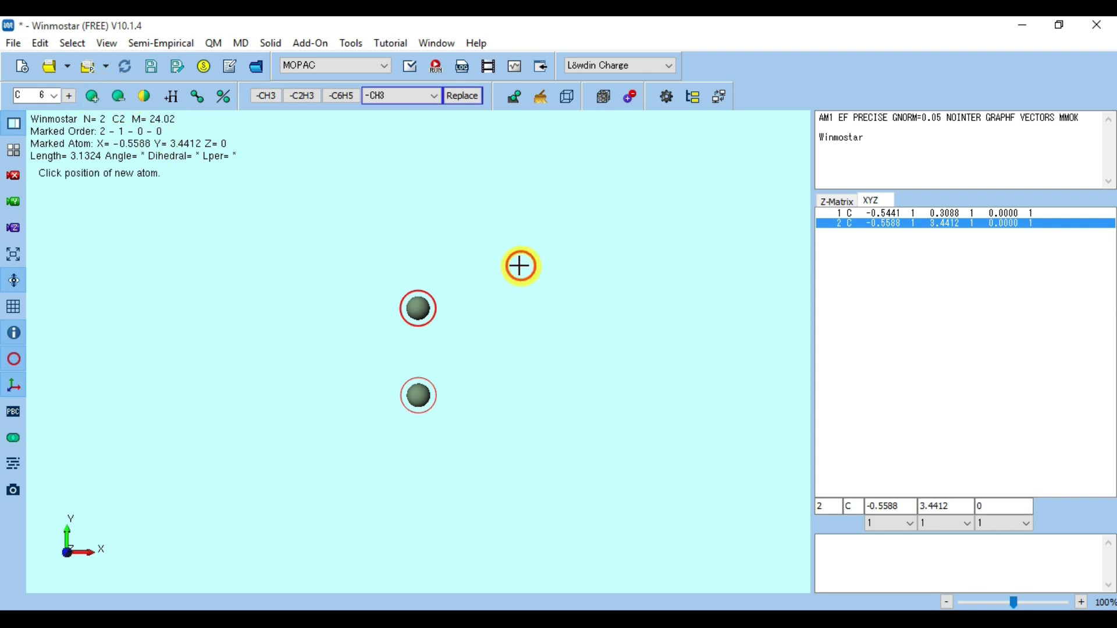
pyautogui.click(146, 132)
pyautogui.click(553, 344)
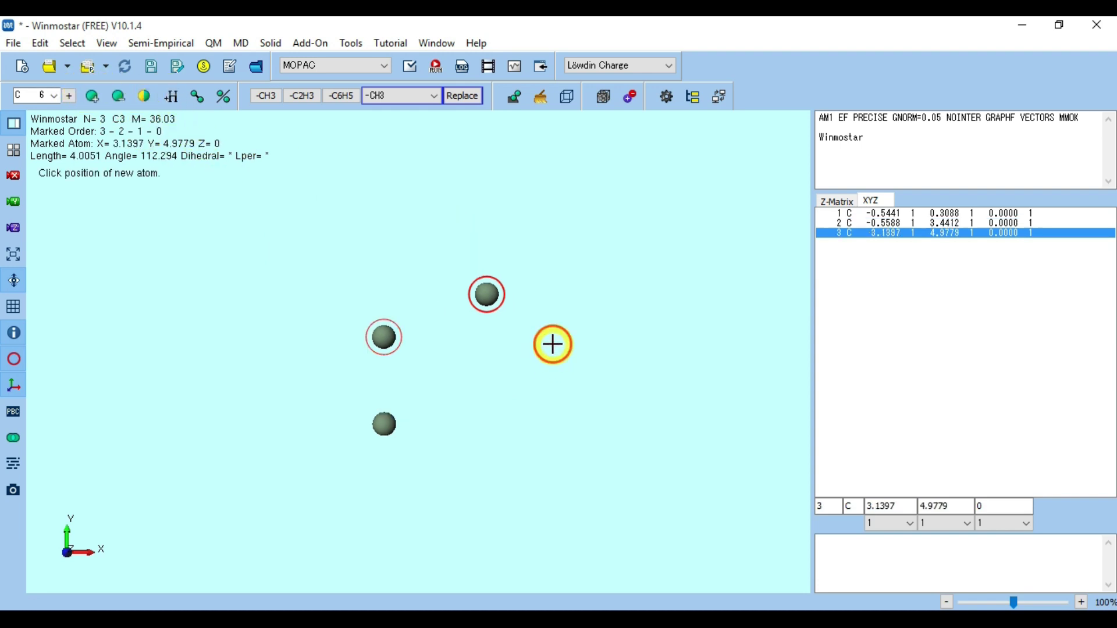
pyautogui.click(524, 435)
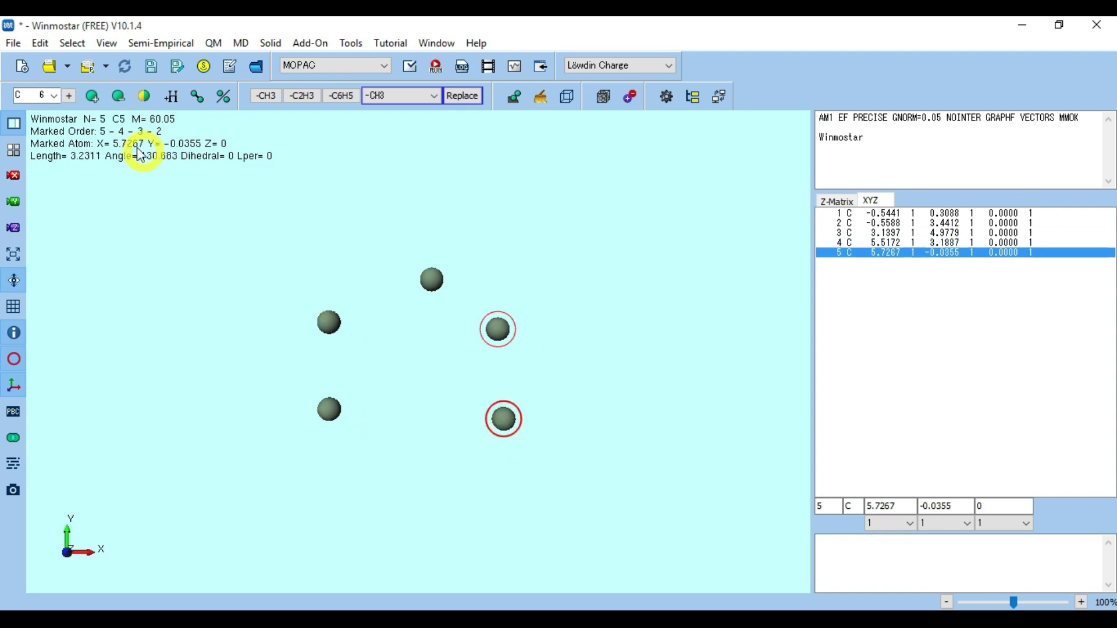
# Add a sixth carbon at the bottom and bond the right-side carbon atoms
pyautogui.click(407, 463)
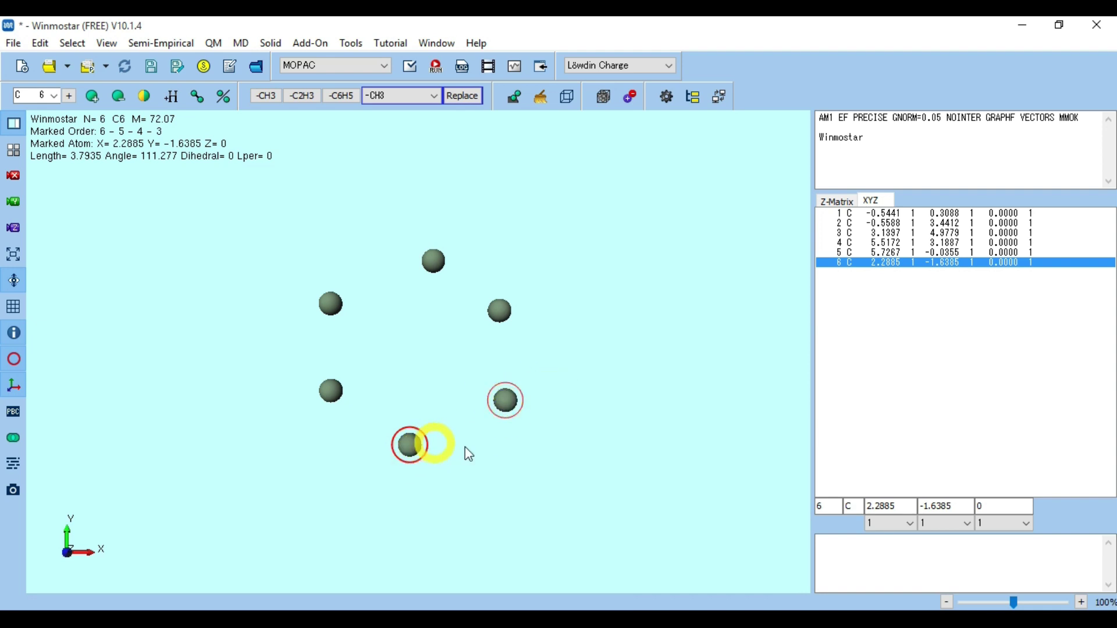
pyautogui.click(200, 102)
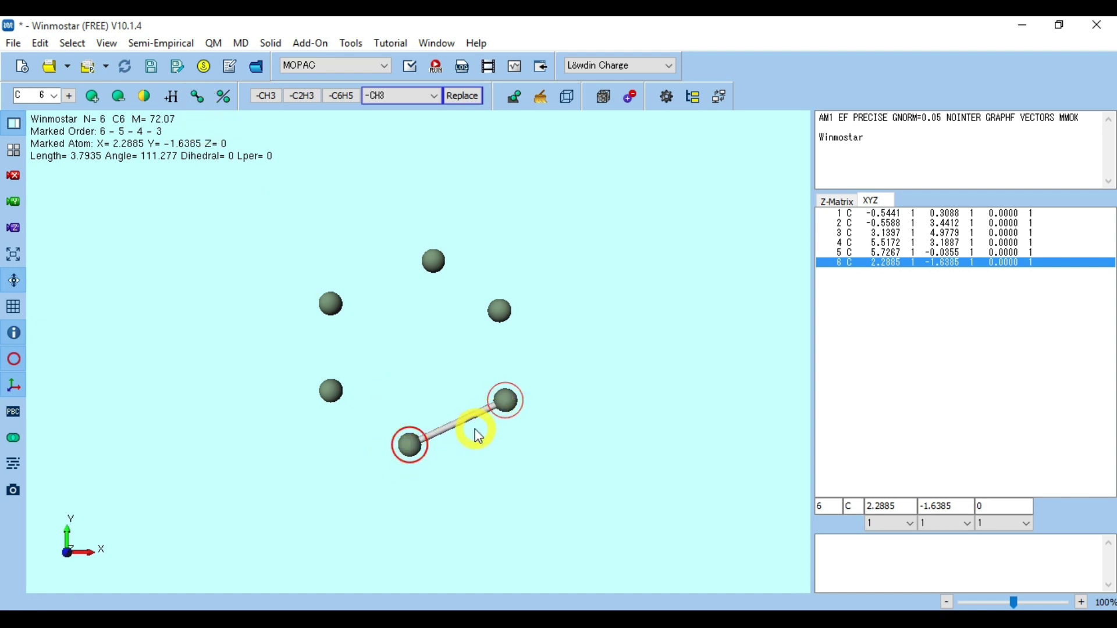
pyautogui.click(496, 311)
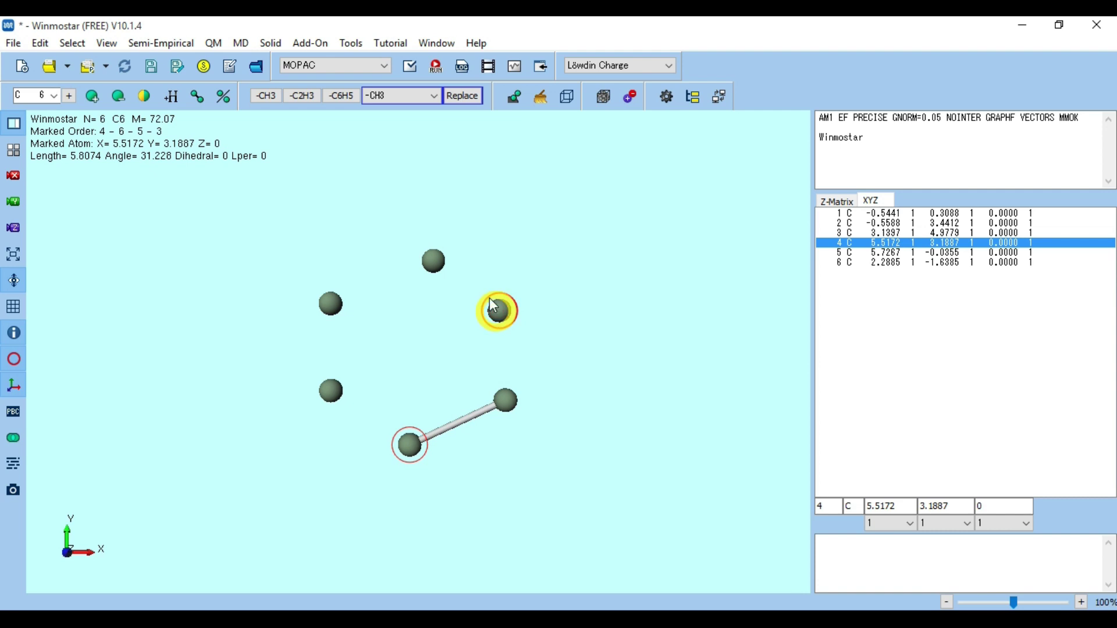
pyautogui.hotkey('ctrl', 'z')
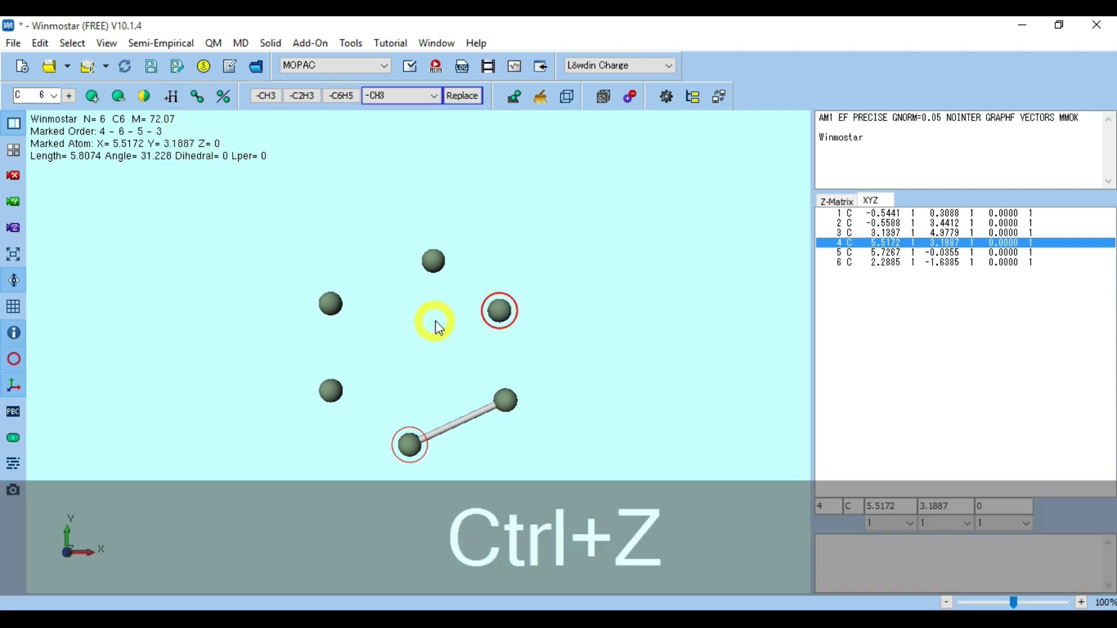
pyautogui.click(507, 398)
pyautogui.click(196, 96)
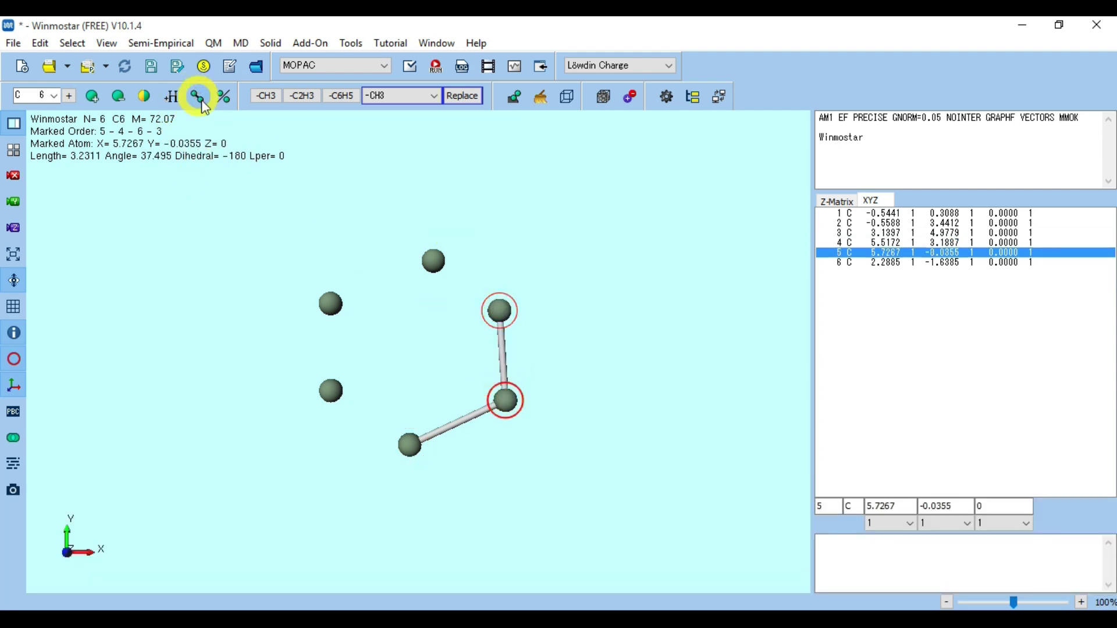
pyautogui.click(436, 261)
pyautogui.click(500, 314)
# Bond the top, upper-left, lower-left and bottom carbons to close the hexagon, then mark the left pair
pyautogui.click(432, 260)
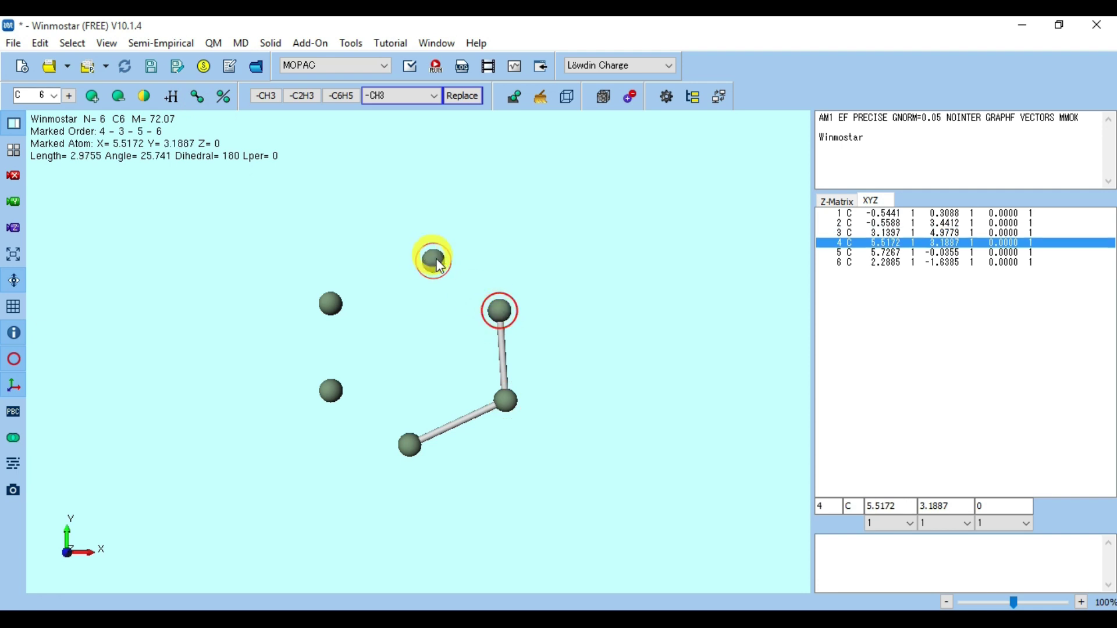
pyautogui.click(196, 97)
pyautogui.click(331, 304)
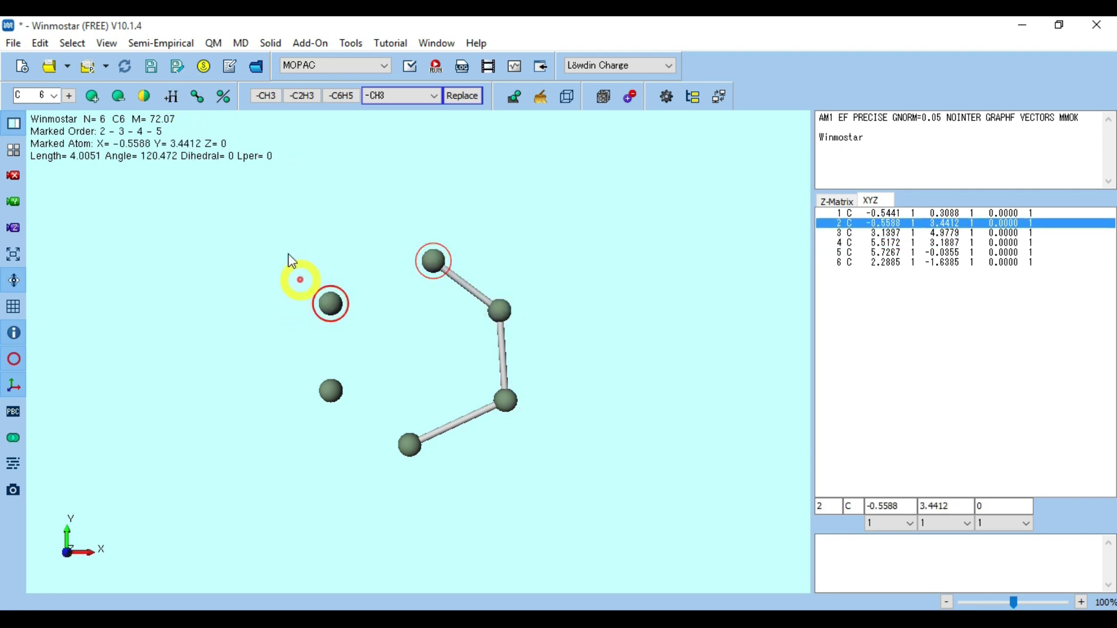
pyautogui.click(196, 97)
pyautogui.click(323, 391)
pyautogui.click(196, 97)
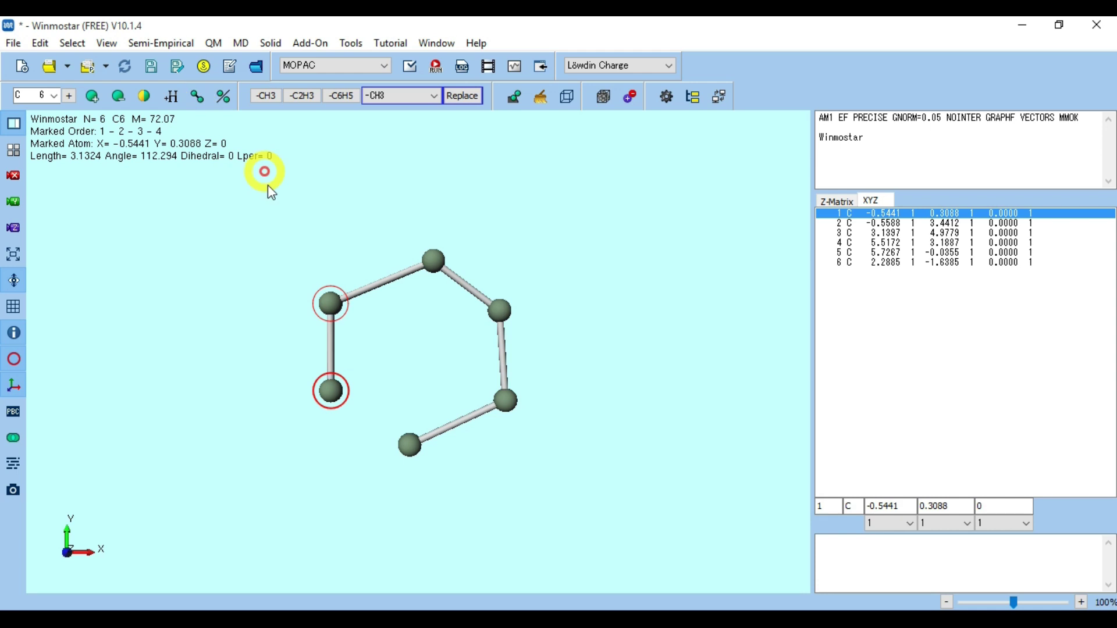
pyautogui.click(408, 443)
pyautogui.click(198, 96)
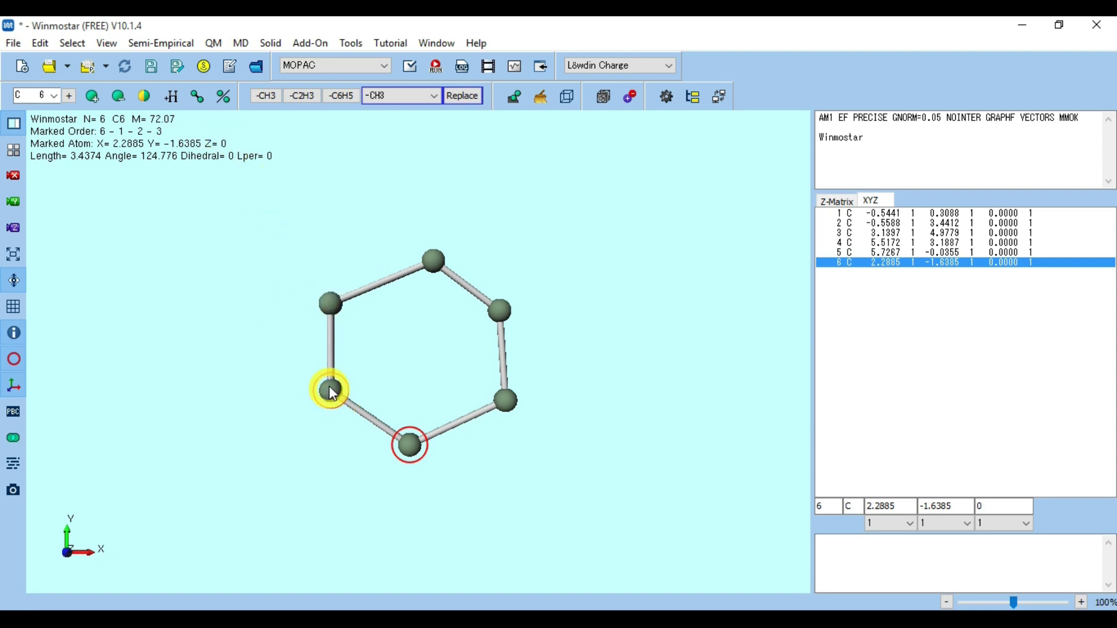
pyautogui.click(331, 304)
pyautogui.click(329, 390)
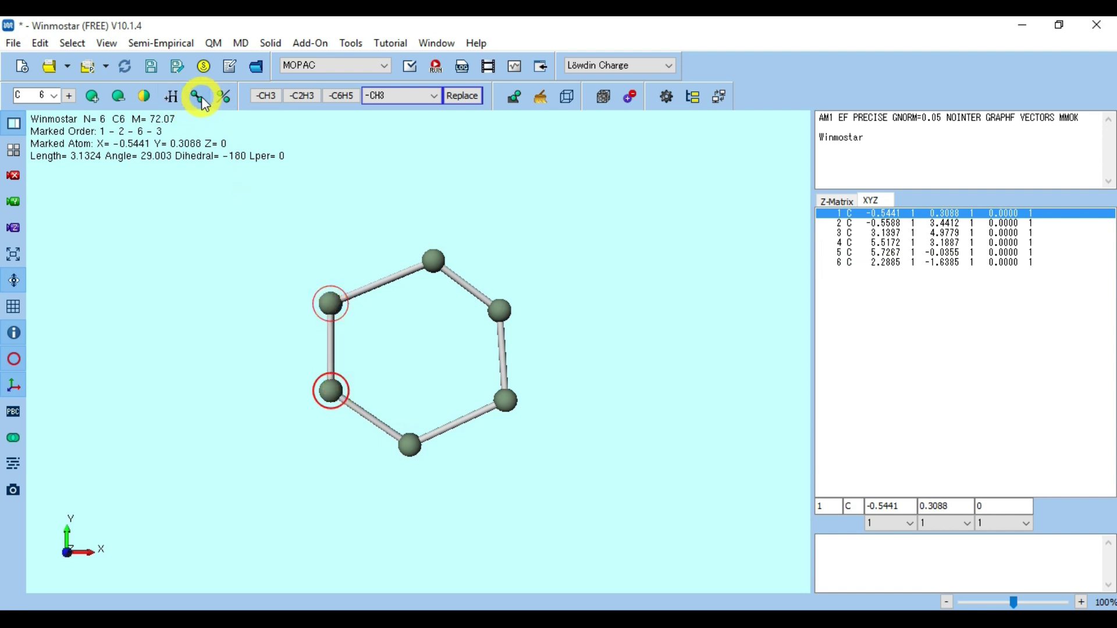
pyautogui.scroll(3, 271, 165)
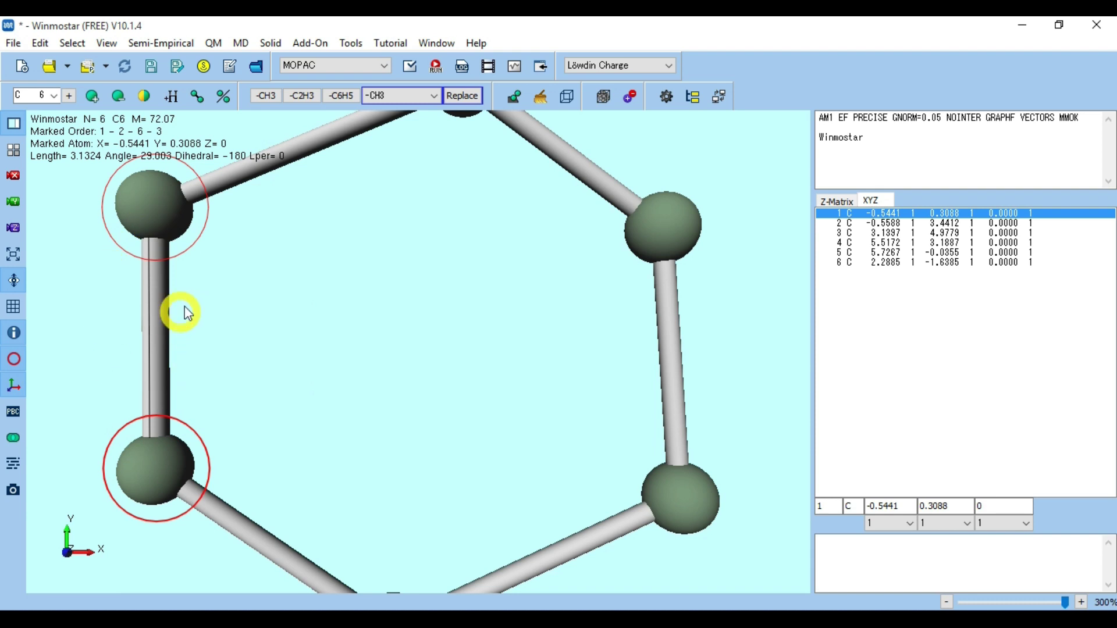
pyautogui.scroll(-2, 195, 303)
# Make the ring bonds between carbons 3-4 and 5-6 double bonds
pyautogui.click(458, 218)
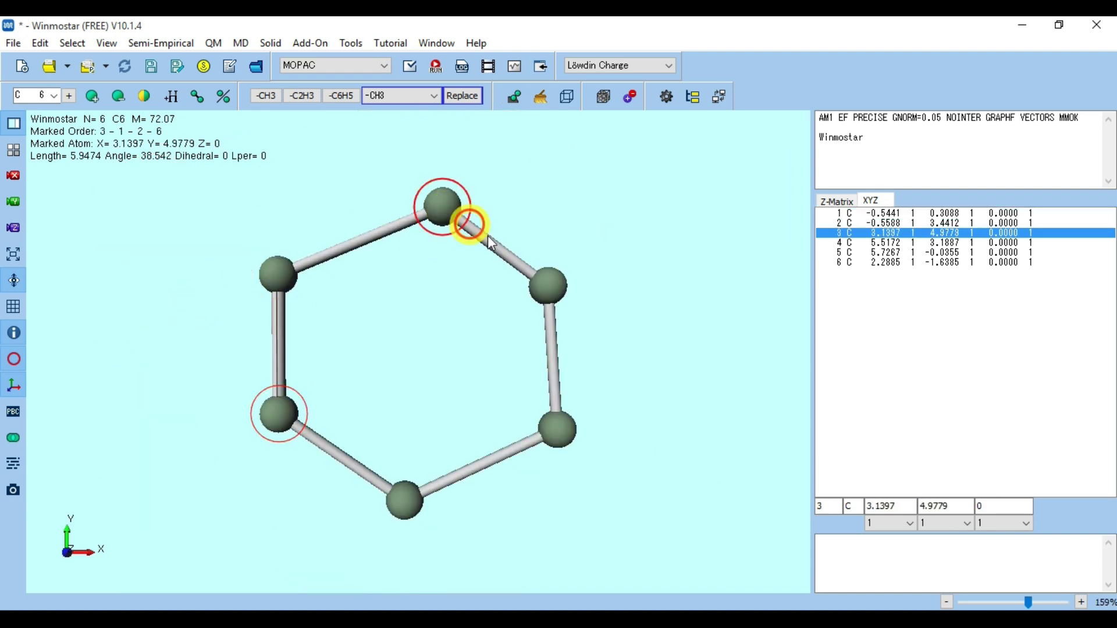
pyautogui.click(546, 289)
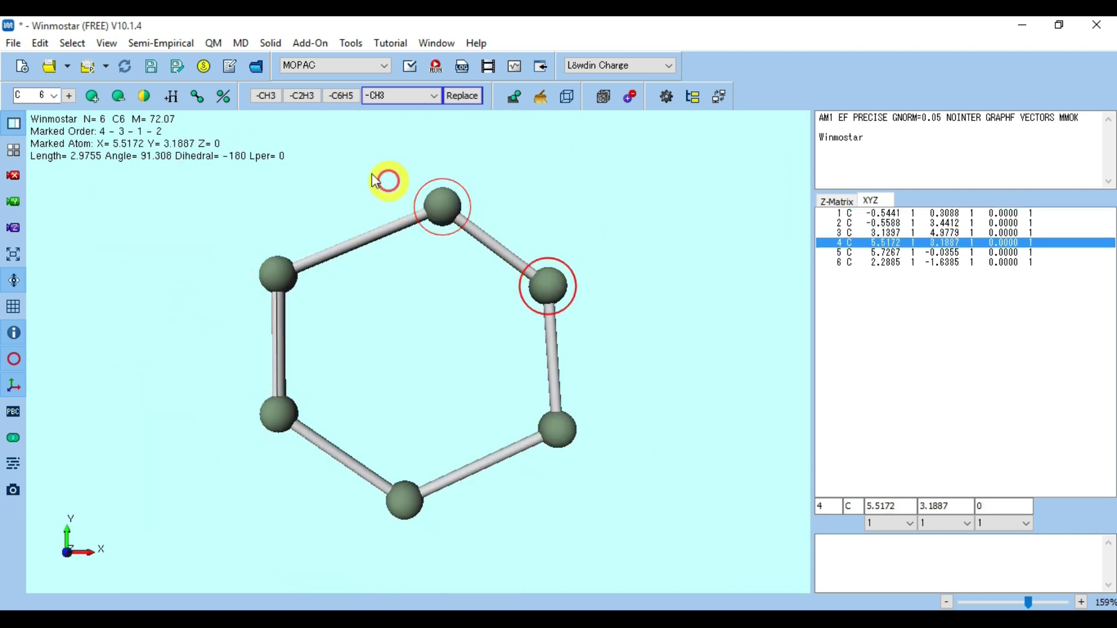
pyautogui.click(198, 97)
pyautogui.click(417, 490)
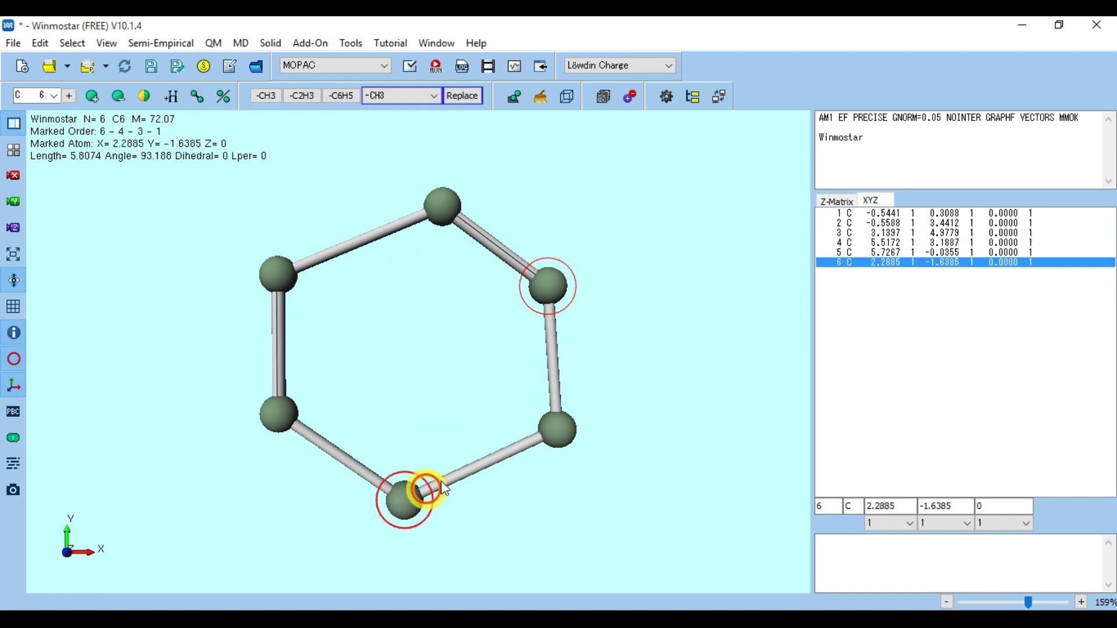
pyautogui.click(560, 434)
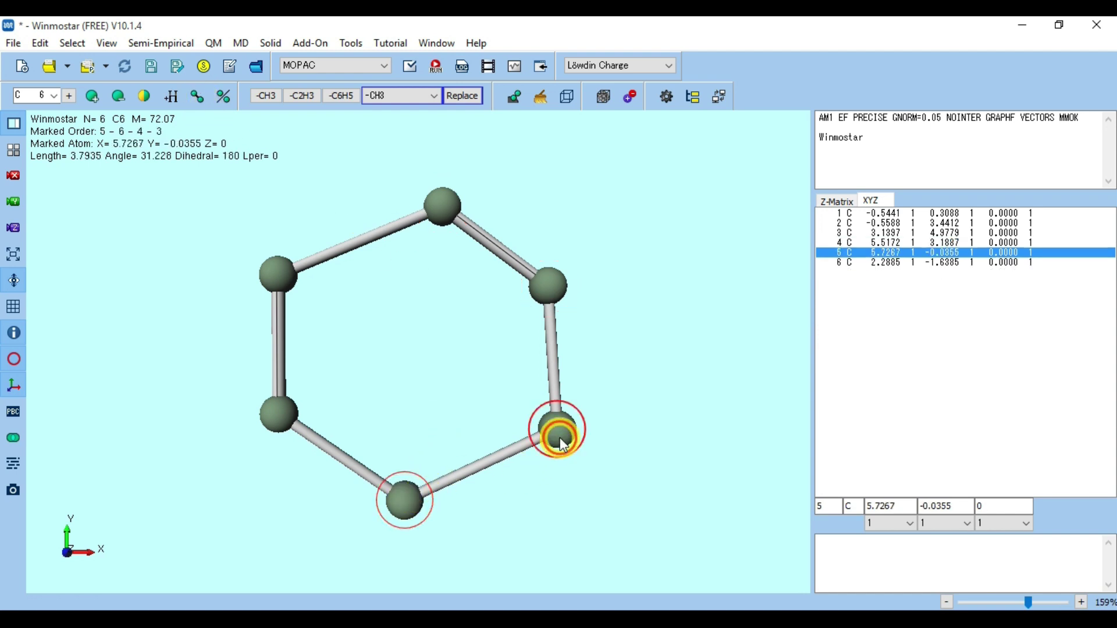
pyautogui.click(201, 98)
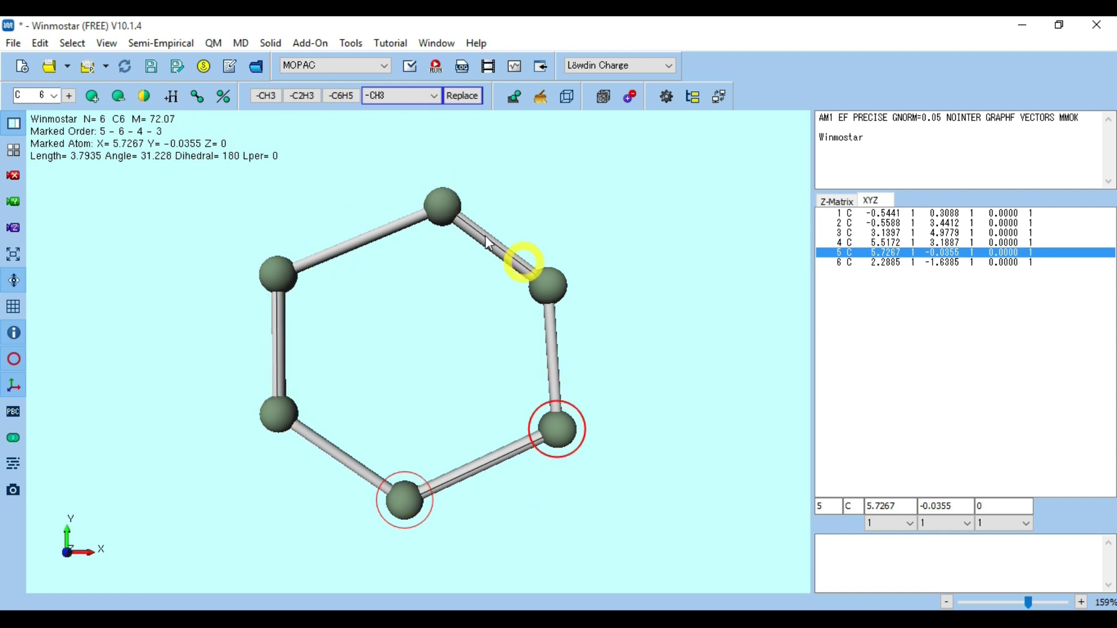
pyautogui.scroll(2, 401, 221)
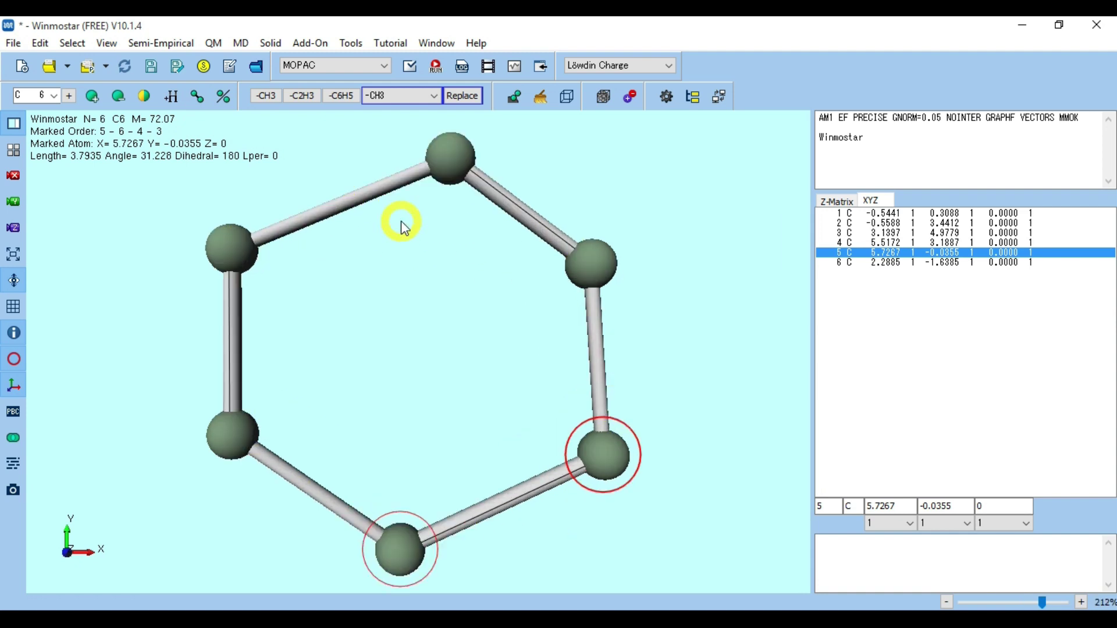
pyautogui.scroll(-4, 400, 220)
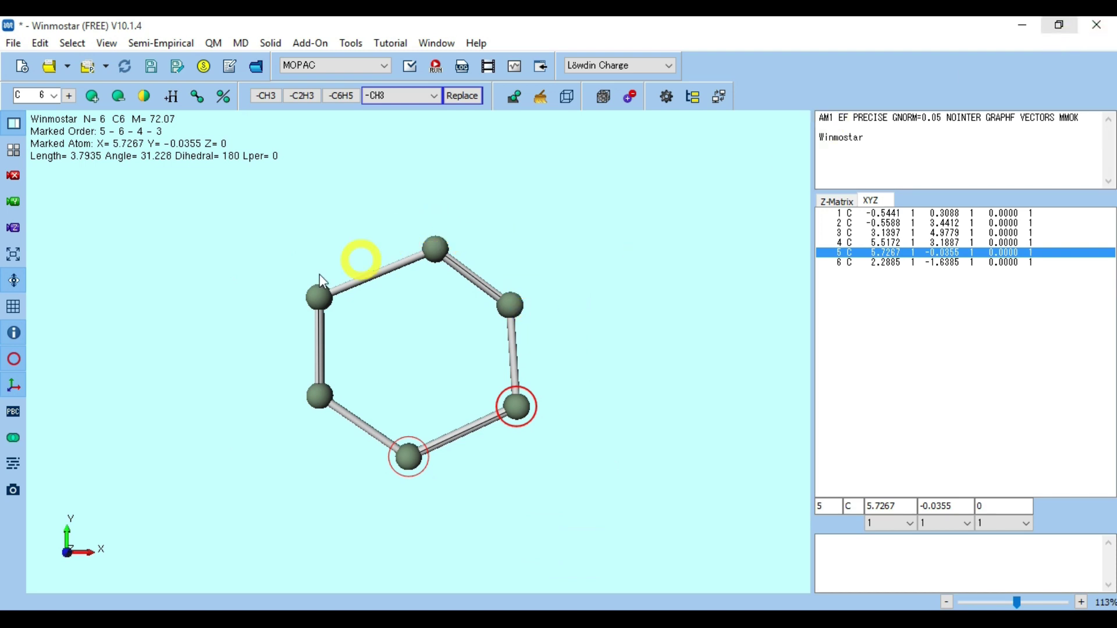
# Select all ring atoms and add hydrogens to the six carbons
pyautogui.click(72, 42)
pyautogui.click(93, 63)
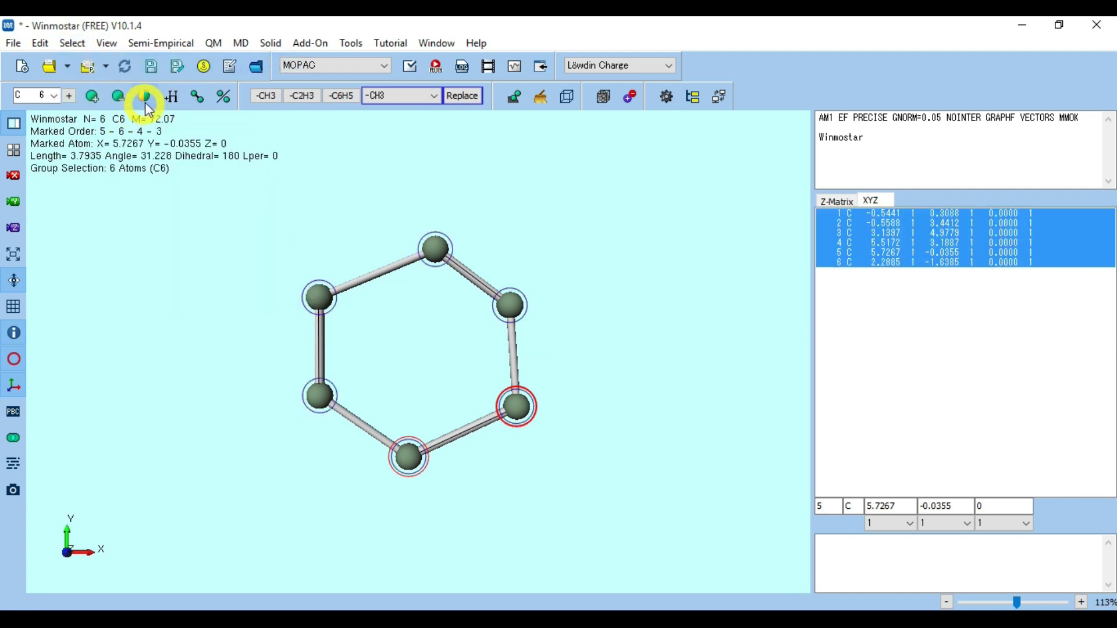
pyautogui.click(174, 99)
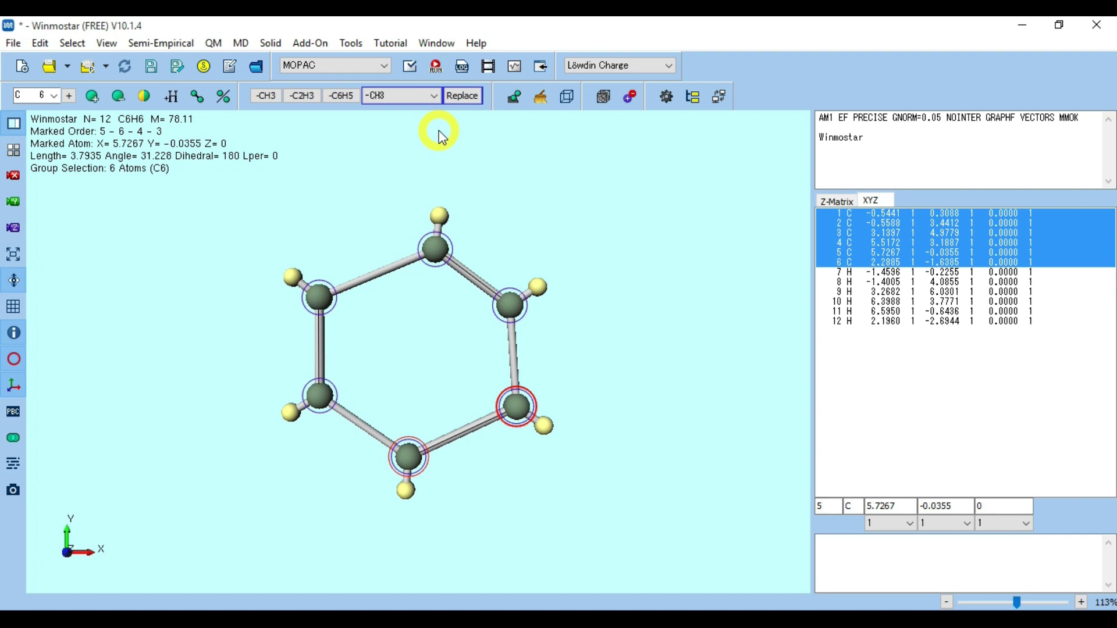
# Replace the top hydrogen with a -CH3 methyl group
pyautogui.click(439, 215)
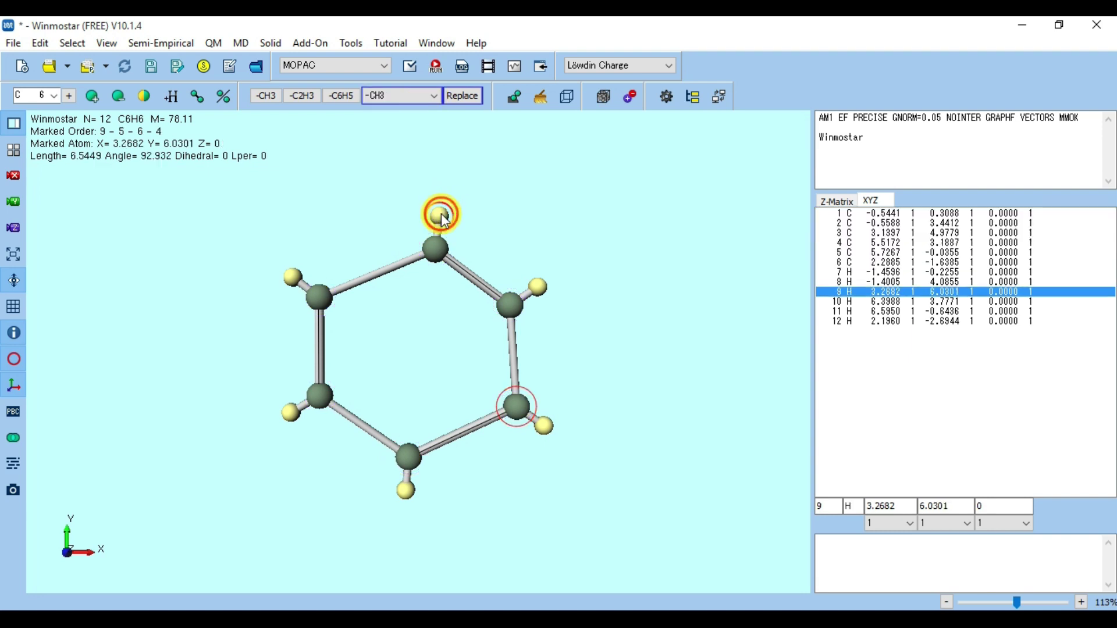
pyautogui.click(414, 94)
pyautogui.click(416, 110)
pyautogui.click(462, 103)
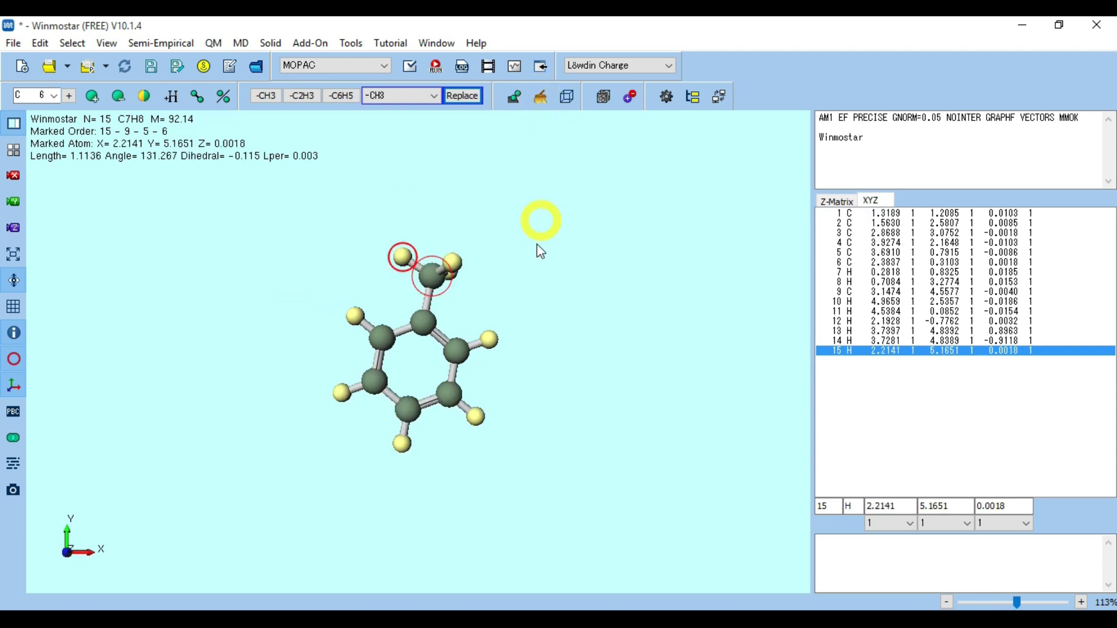
pyautogui.moveTo(495, 279)
pyautogui.mouseDown()
pyautogui.moveTo(488, 418)
pyautogui.moveTo(474, 285)
pyautogui.moveTo(480, 268)
pyautogui.moveTo(491, 277)
pyautogui.mouseUp()
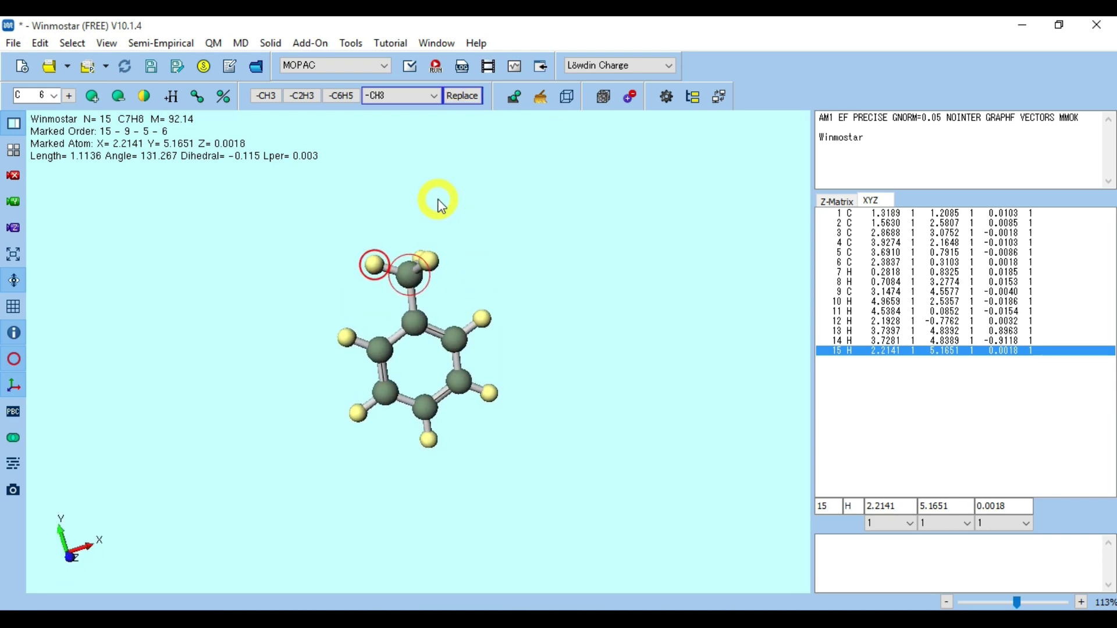
pyautogui.moveTo(487, 295); pyautogui.dragTo(436, 261)
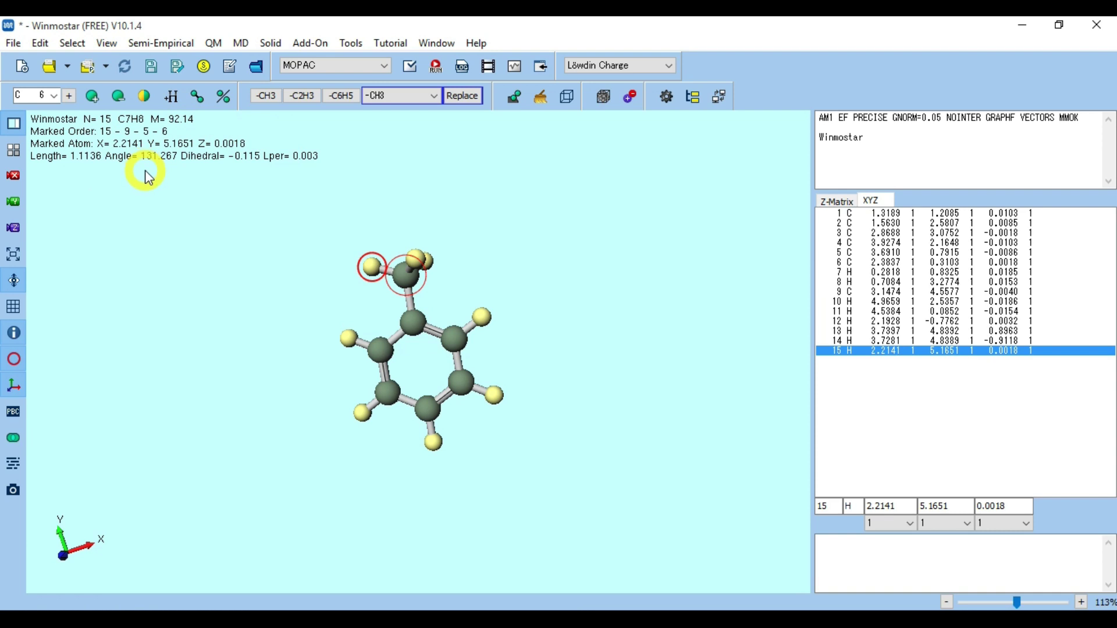
pyautogui.click(16, 156)
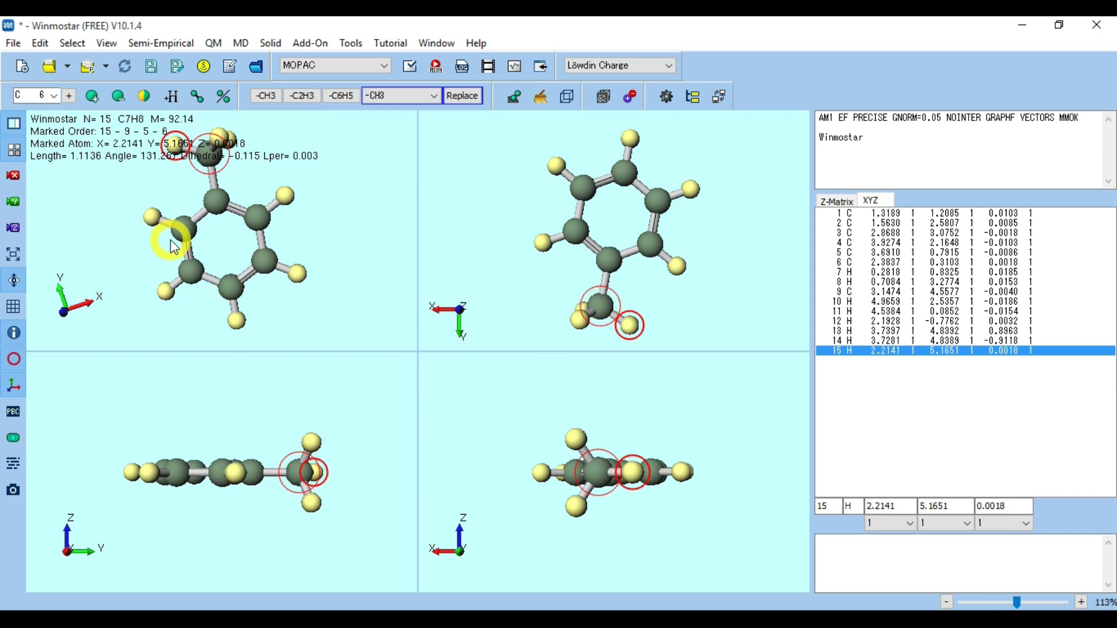
pyautogui.click(14, 177)
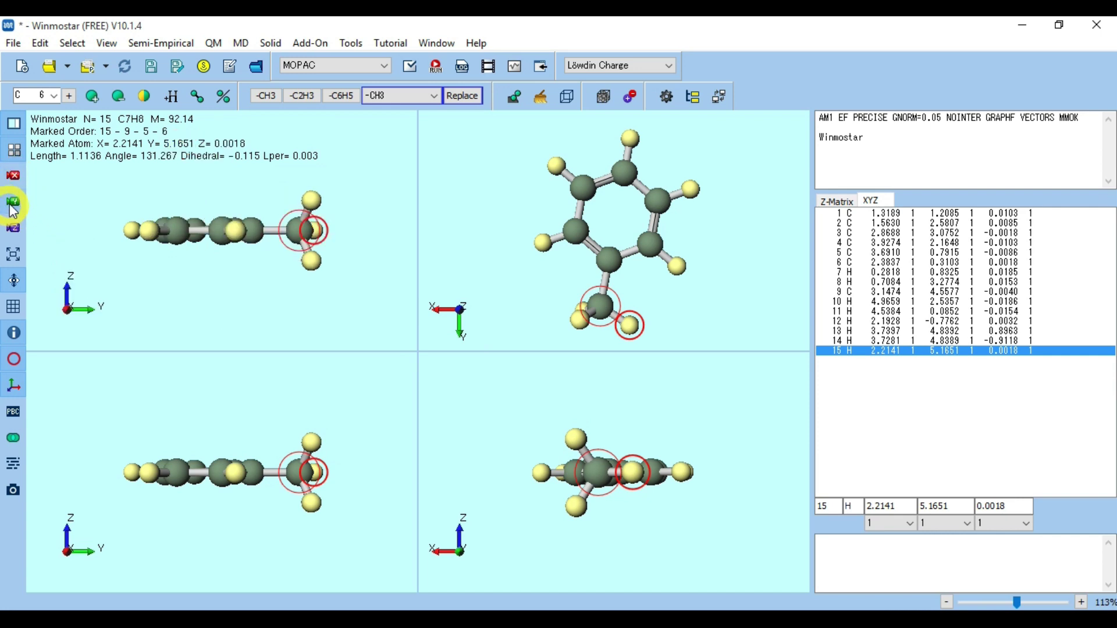
pyautogui.click(13, 204)
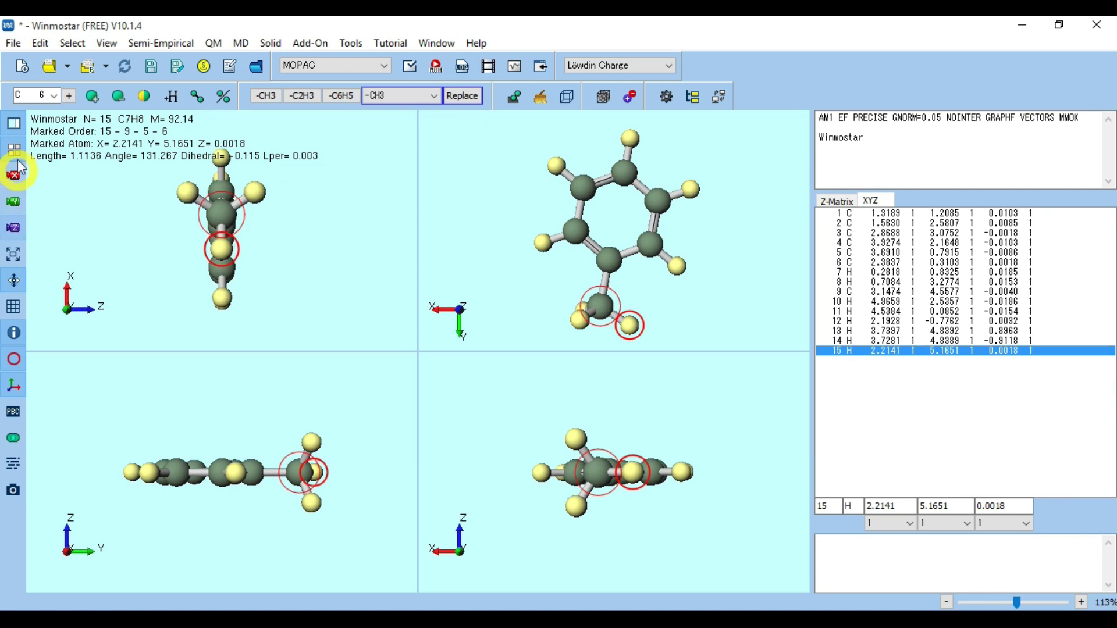
pyautogui.click(14, 123)
pyautogui.click(14, 228)
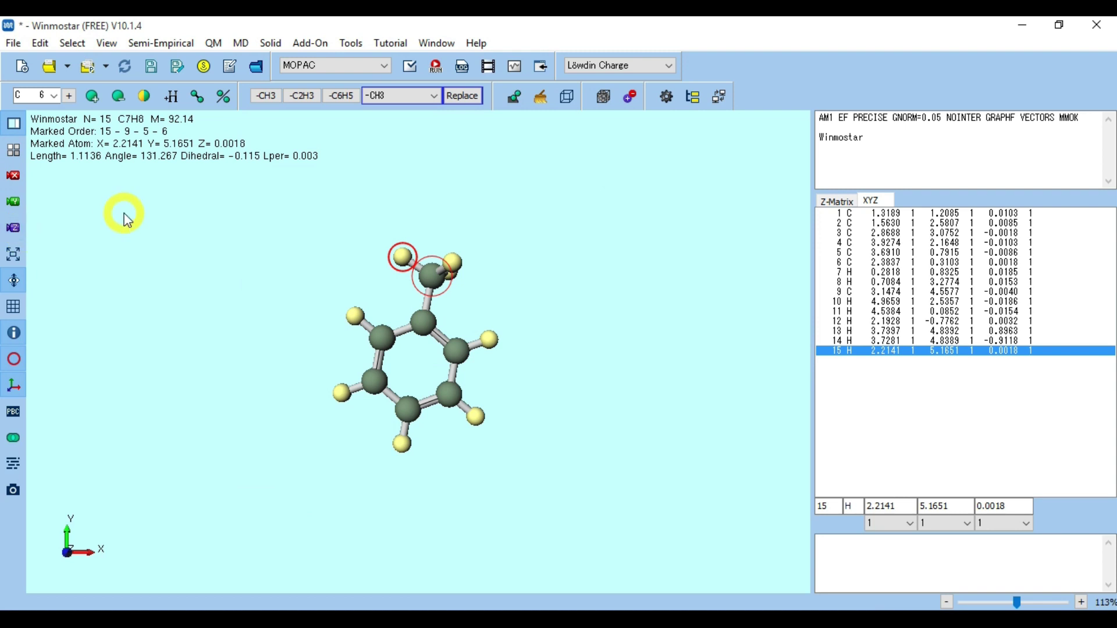
pyautogui.click(16, 339)
pyautogui.click(16, 339)
pyautogui.click(13, 386)
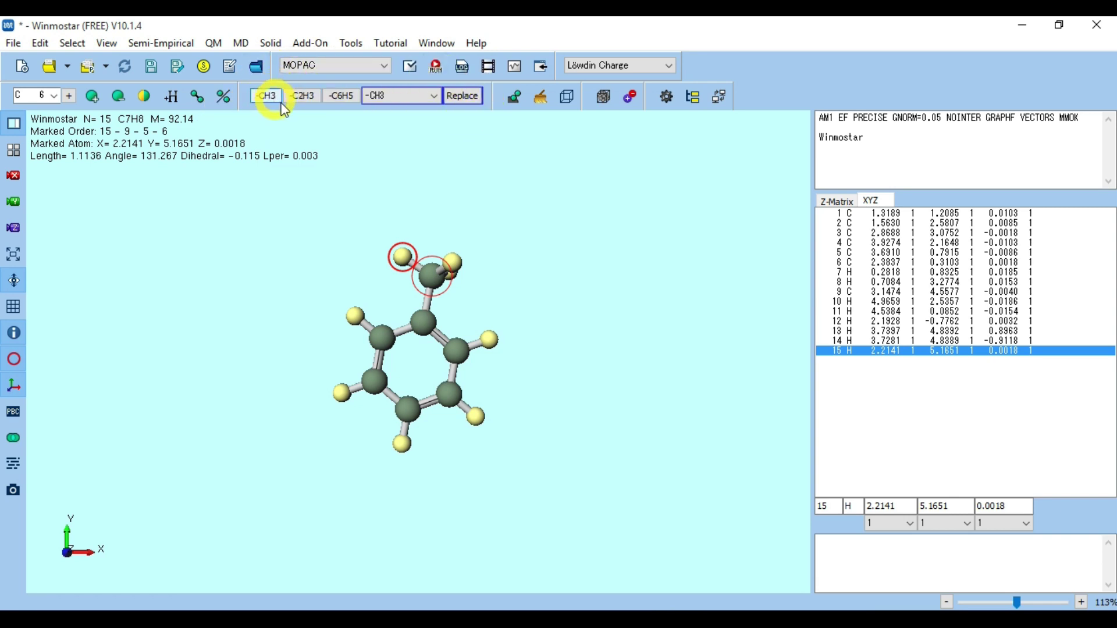
# Attach a methyl group to the benzene ring using the -CH3 substituent
pyautogui.click(416, 94)
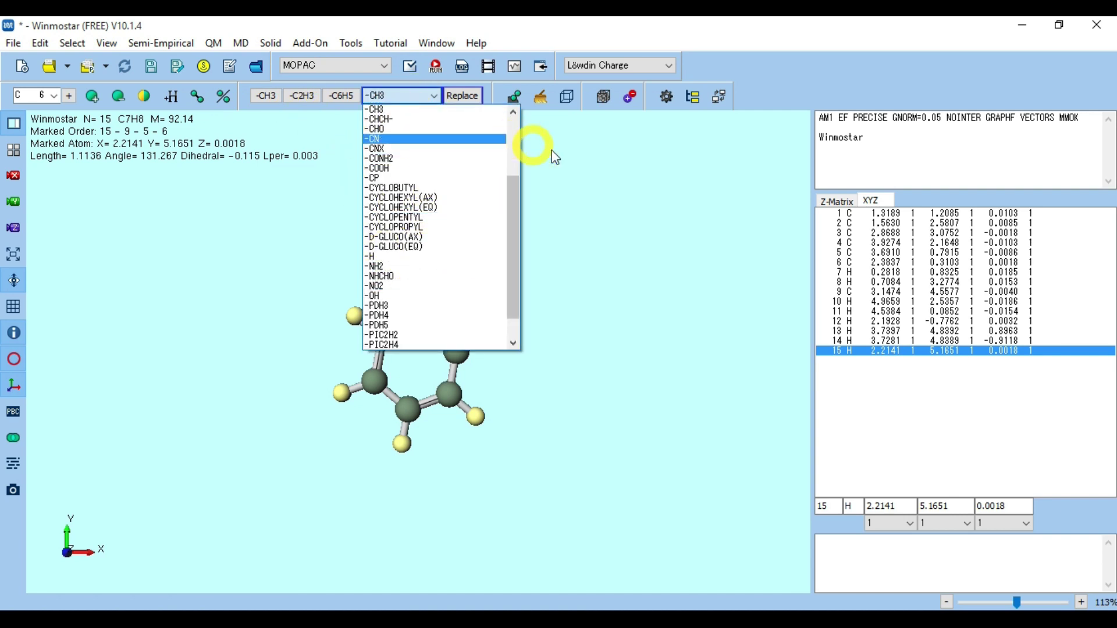
pyautogui.click(454, 97)
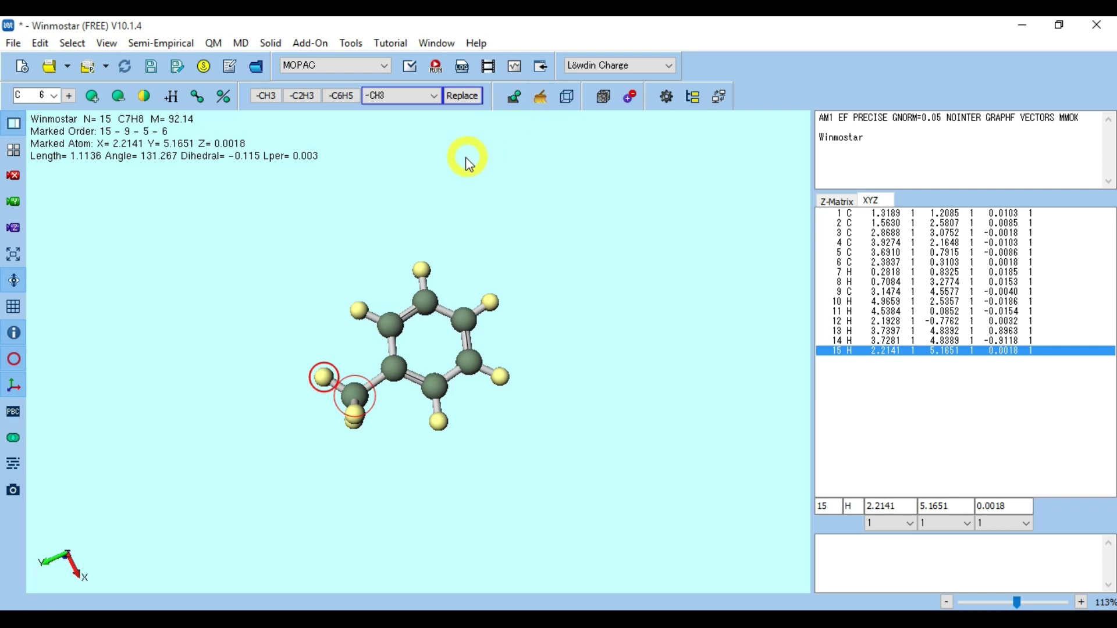
# Delete all atoms of the molecule and confirm the deletion
pyautogui.hotkey('ctrl', 'n')
pyautogui.press('Delete')
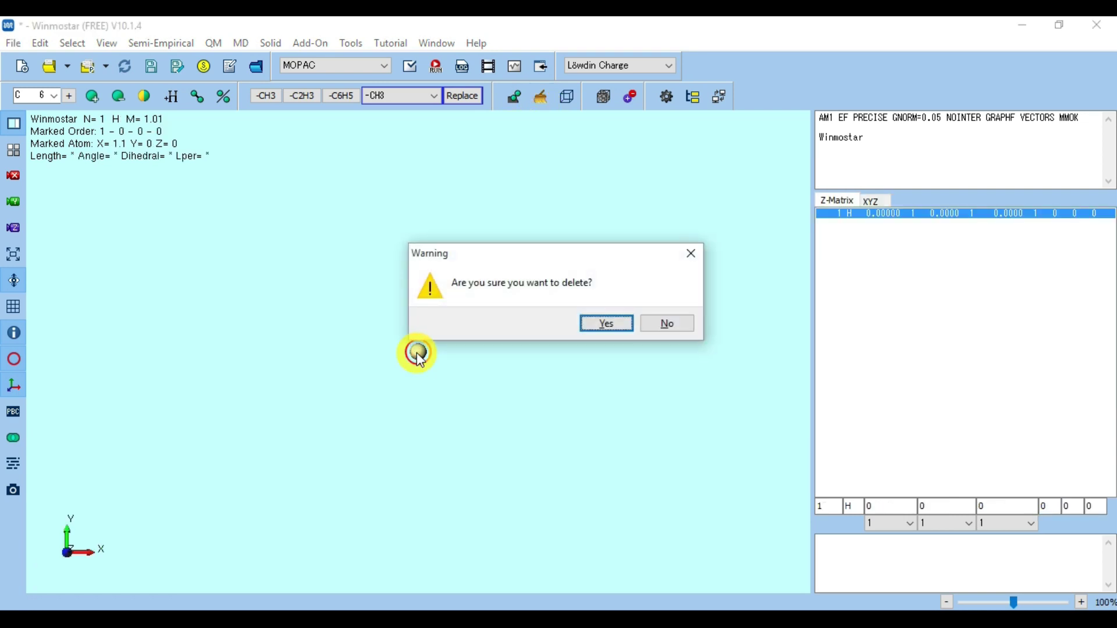
pyautogui.click(622, 325)
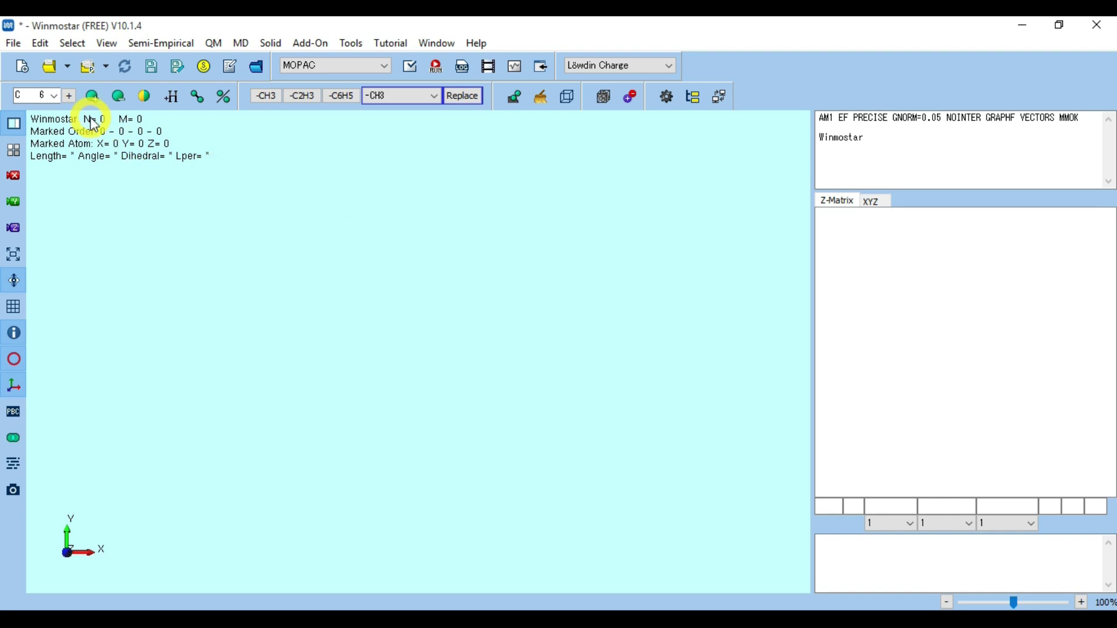
# Bring up the File > Import > SMILES window and move it aside
pyautogui.click(14, 43)
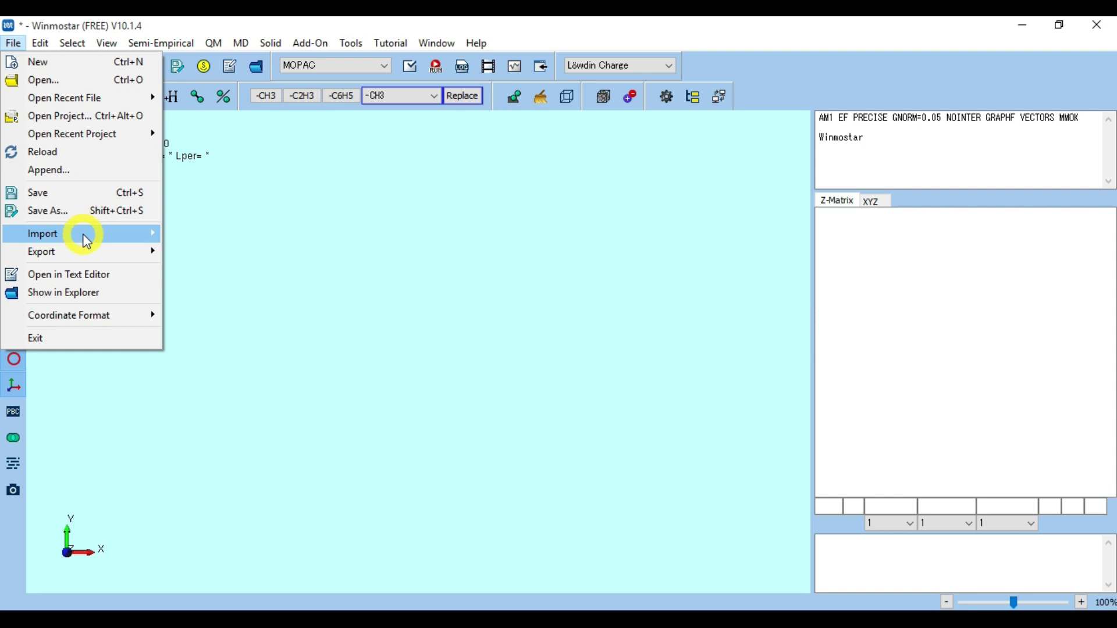
pyautogui.moveTo(42, 234)
pyautogui.click(209, 234)
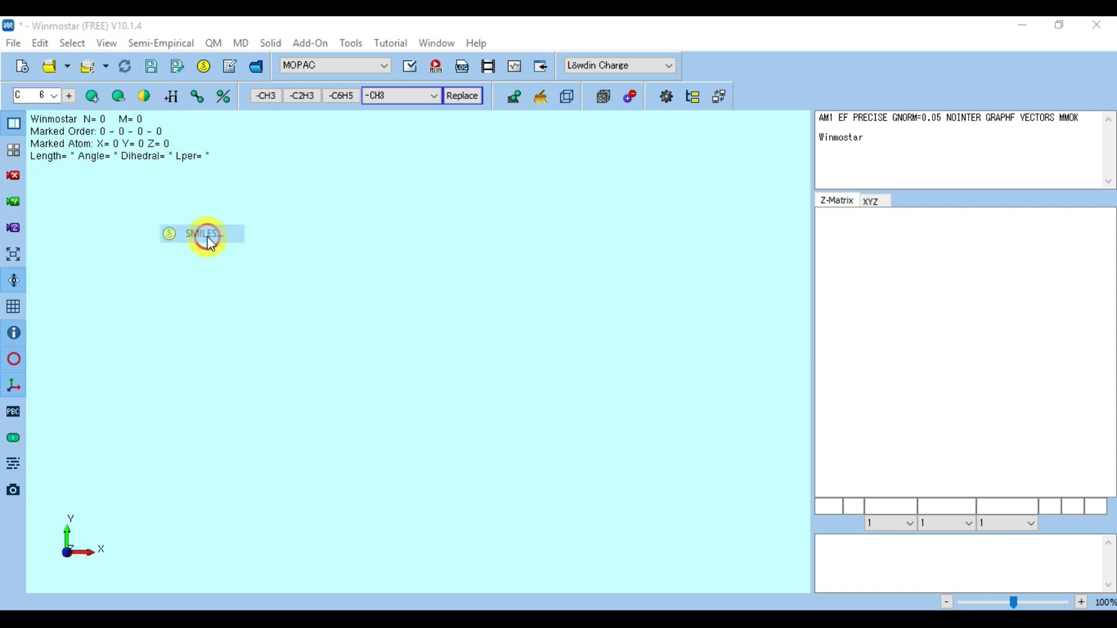
pyautogui.moveTo(192, 33); pyautogui.dragTo(399, 165)
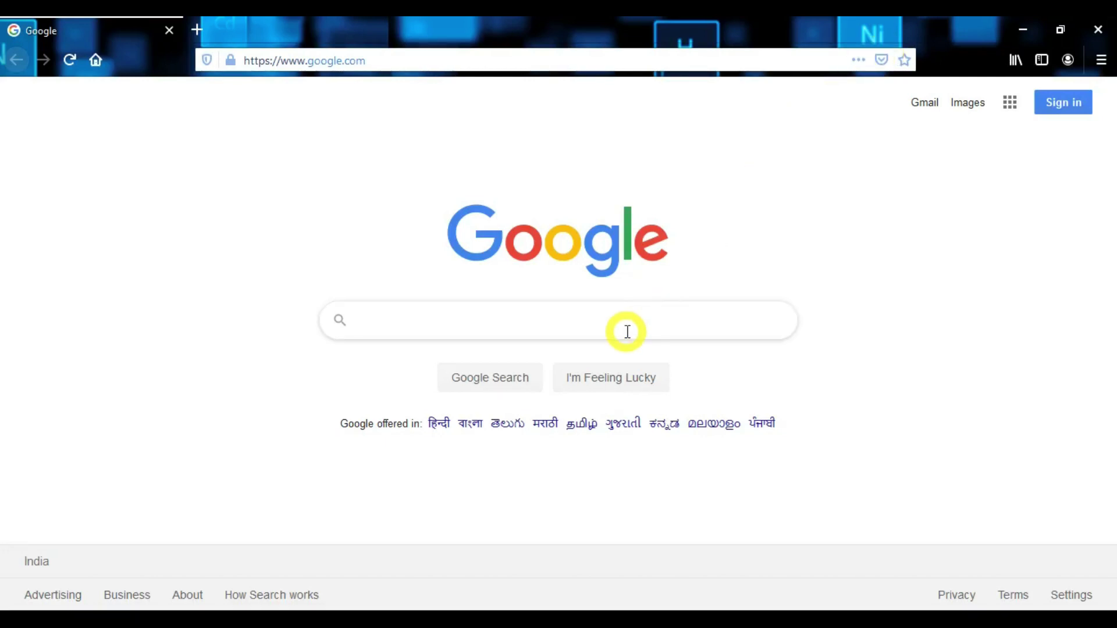
# Search for ethylene, open its Wikipedia article, and copy the SMILES string C=C
pyautogui.click(614, 312)
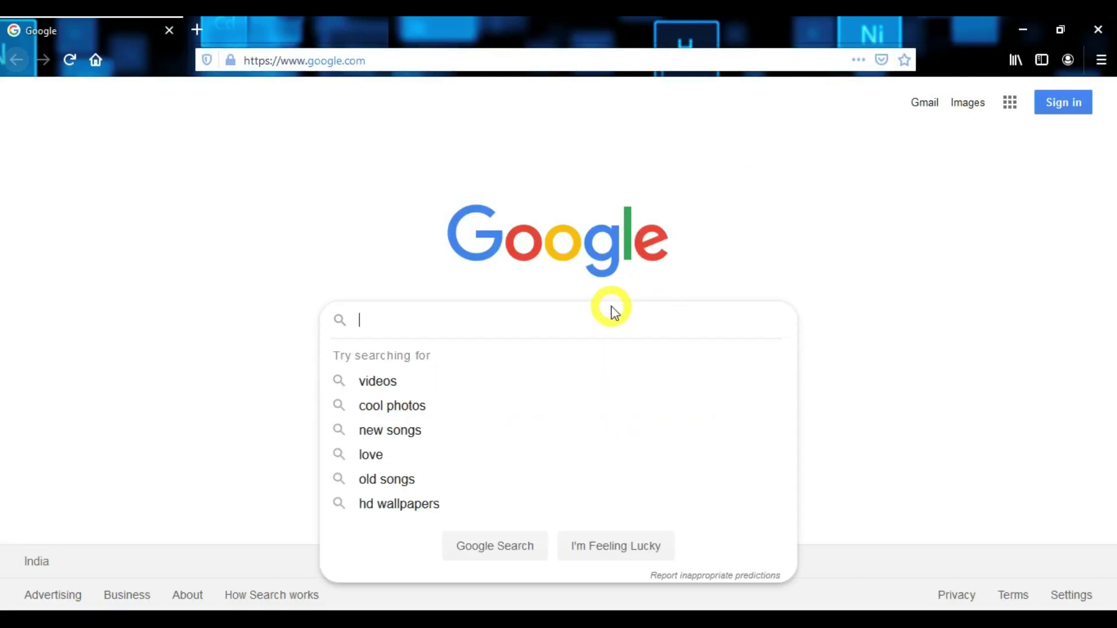
pyautogui.write('ethyle')
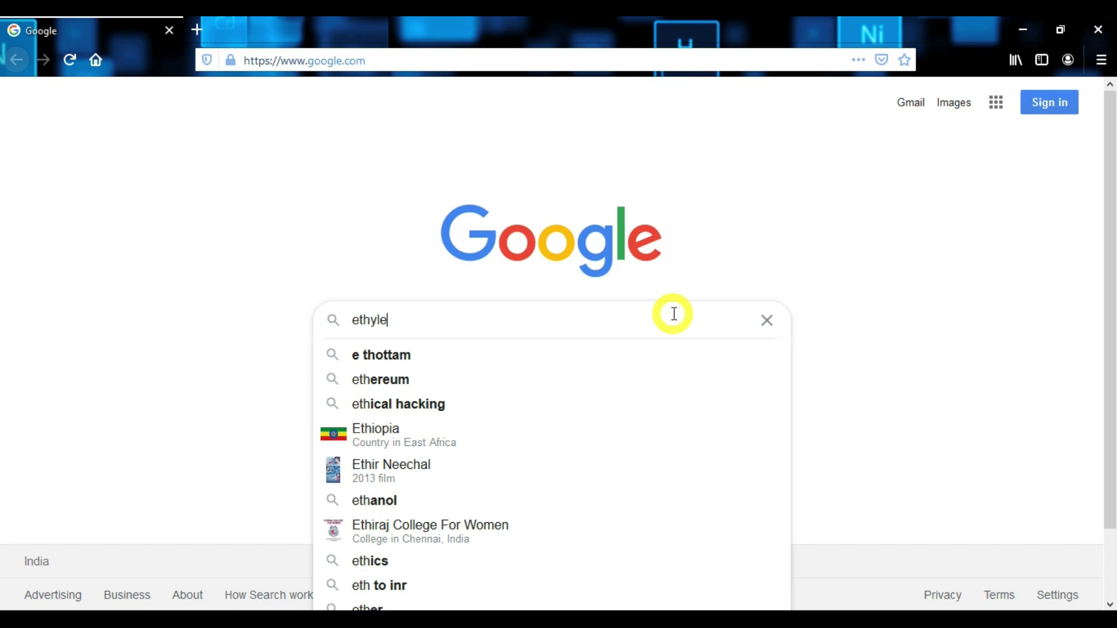
pyautogui.write('ne')
pyautogui.press('Return')
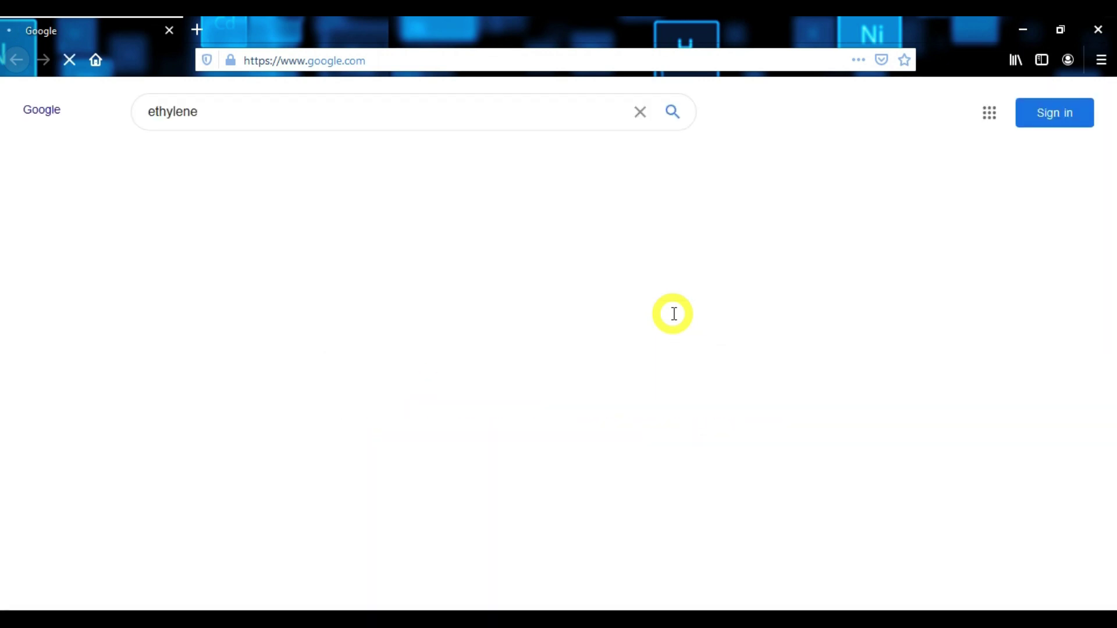
pyautogui.scroll(-5, 568, 371)
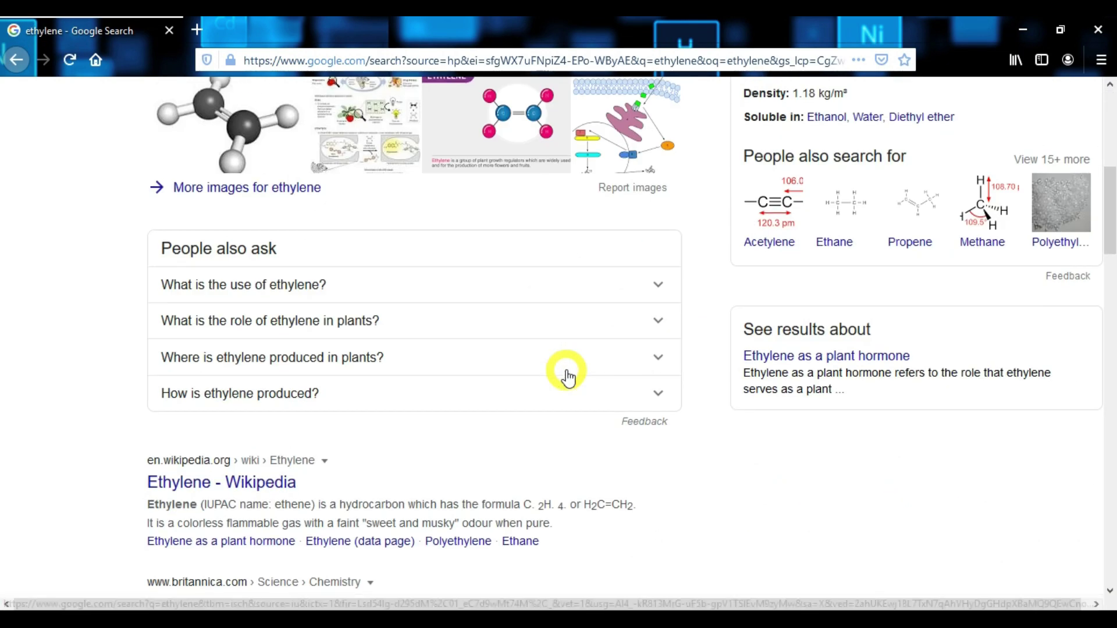
pyautogui.click(250, 492)
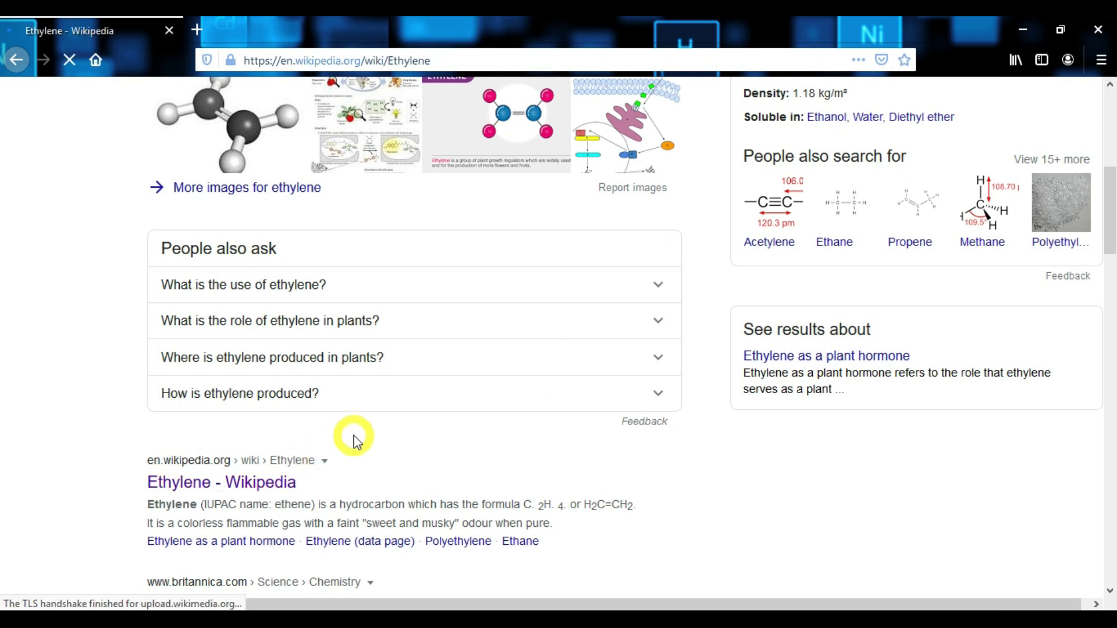
pyautogui.scroll(-3, 536, 407)
pyautogui.scroll(-5, 955, 466)
pyautogui.scroll(-3, 955, 465)
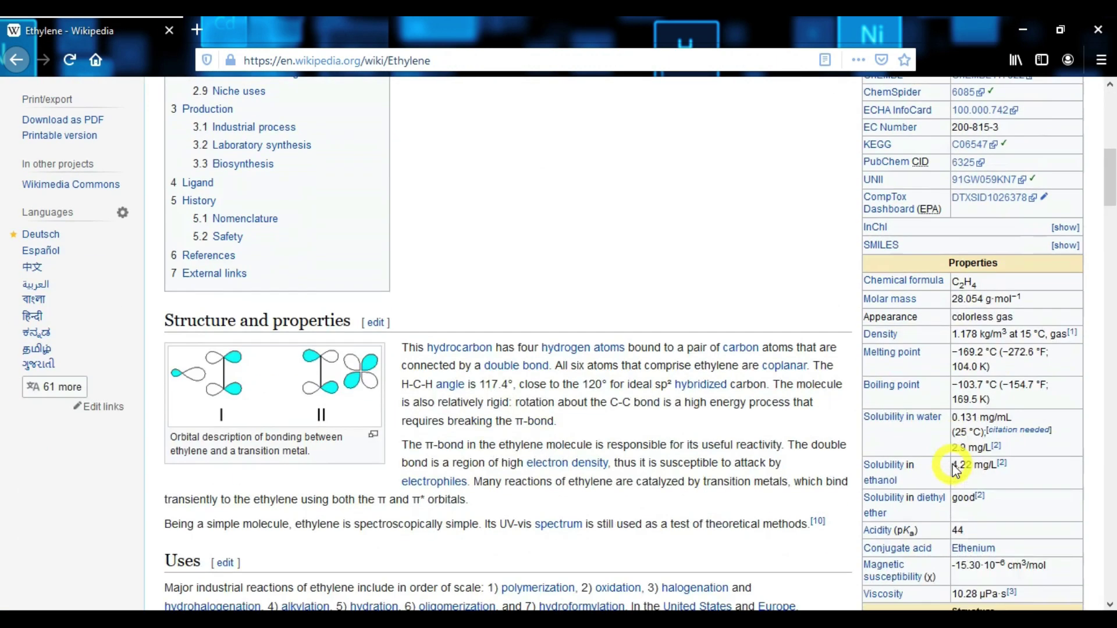
pyautogui.click(1065, 247)
pyautogui.moveTo(883, 262); pyautogui.dragTo(870, 262)
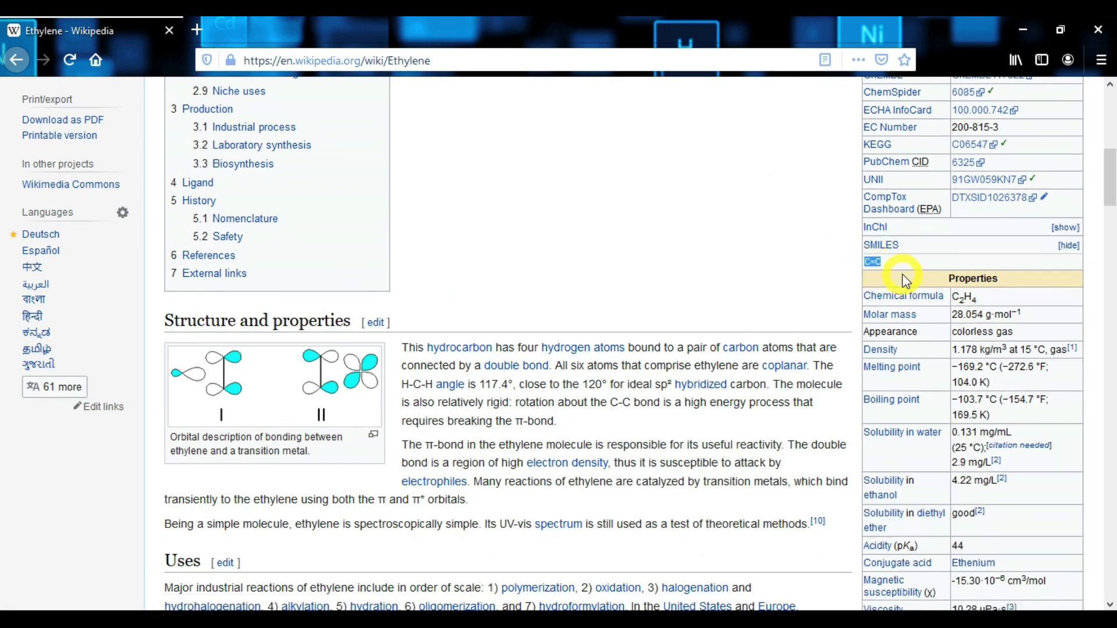
pyautogui.hotkey('ctrl', 'c')
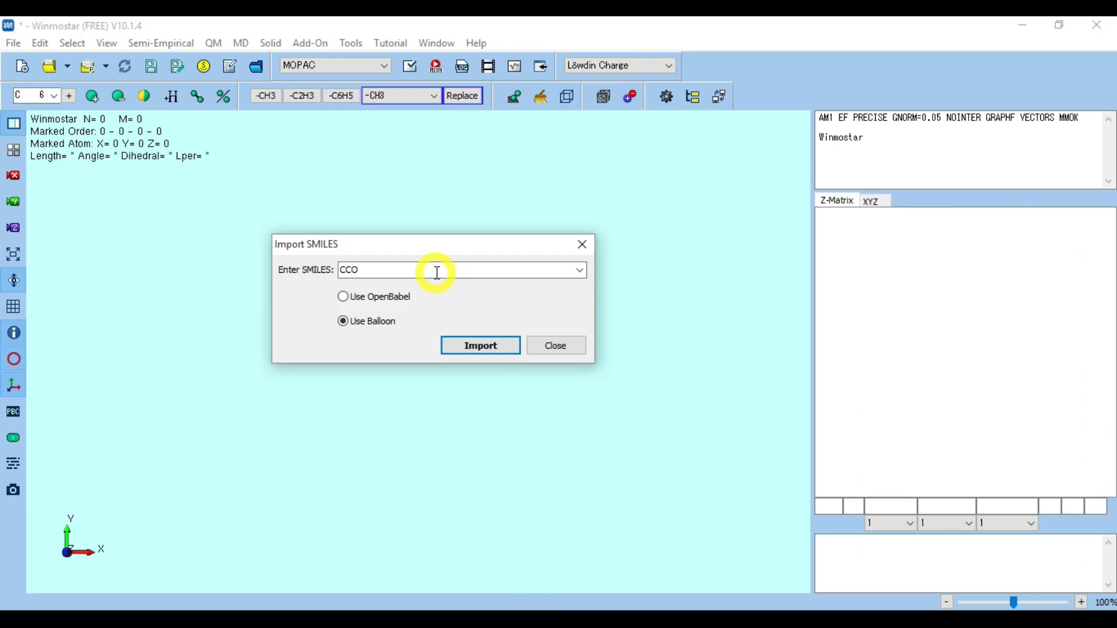
# Replace the old CCO entry with C=C and import the molecule
pyautogui.moveTo(433, 272); pyautogui.dragTo(339, 269)
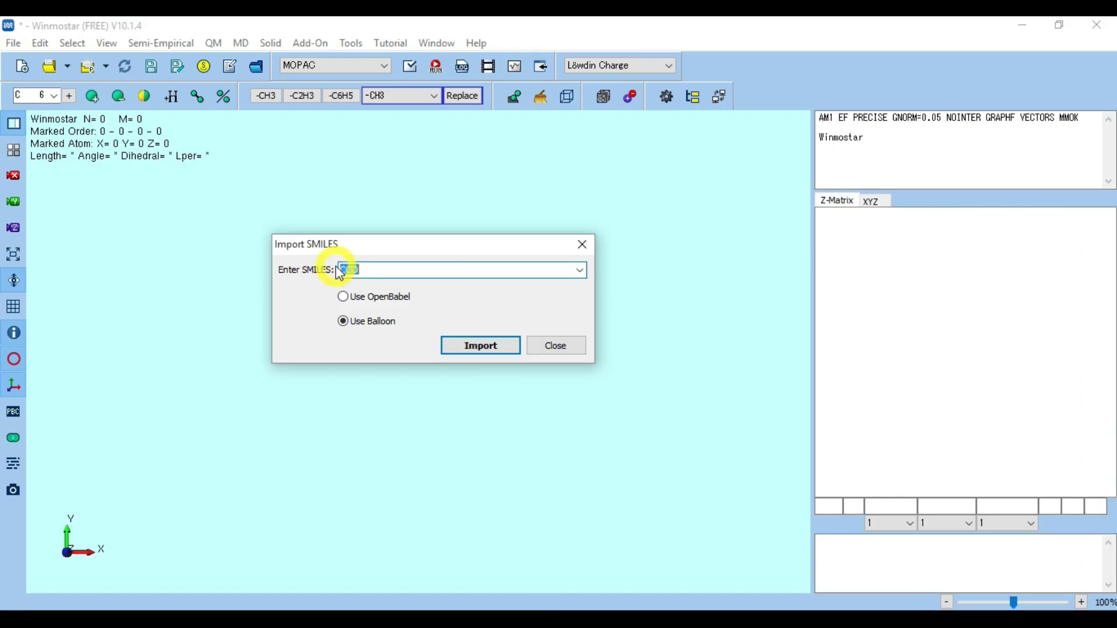
pyautogui.hotkey('ctrl', 'v')
pyautogui.click(476, 347)
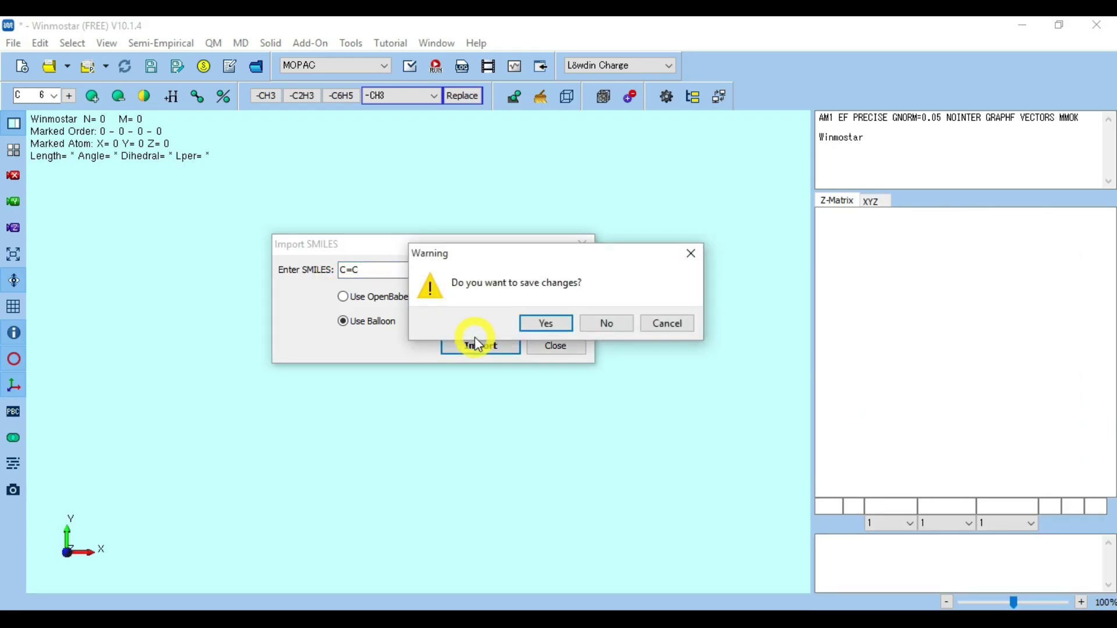
# Save the current changes under a new name and dismiss the follow-up messages
pyautogui.click(548, 323)
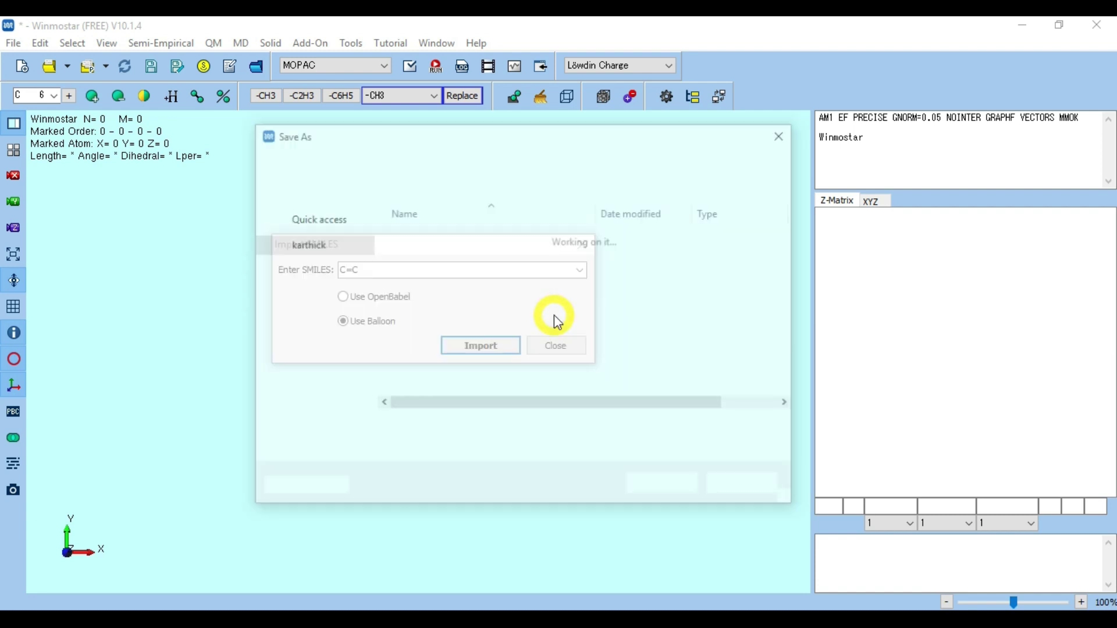
pyautogui.write('ethylene')
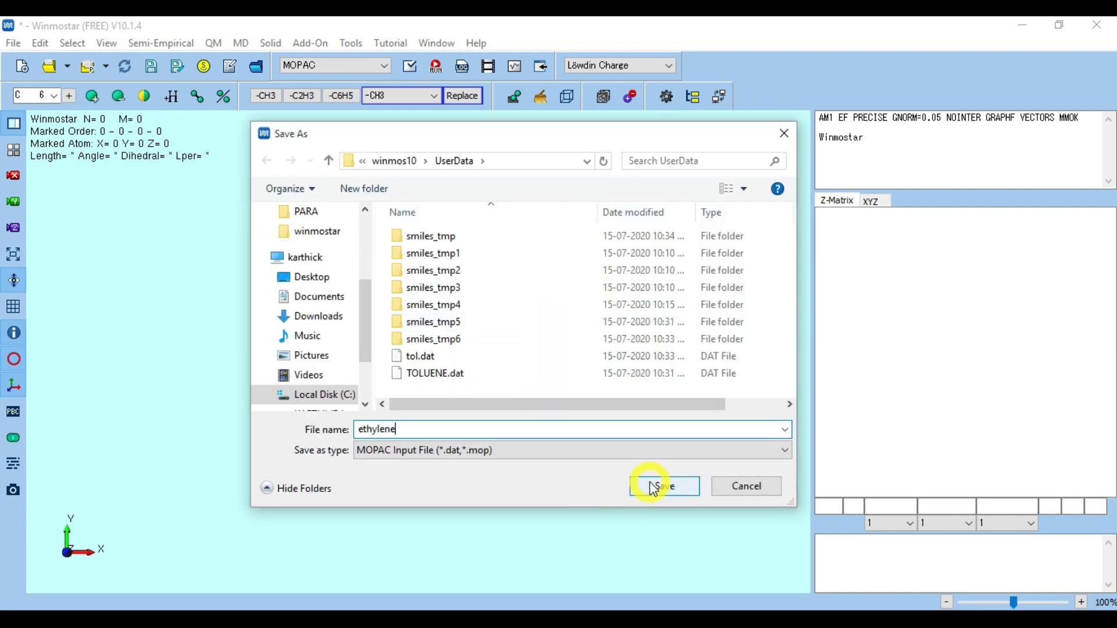
pyautogui.click(662, 485)
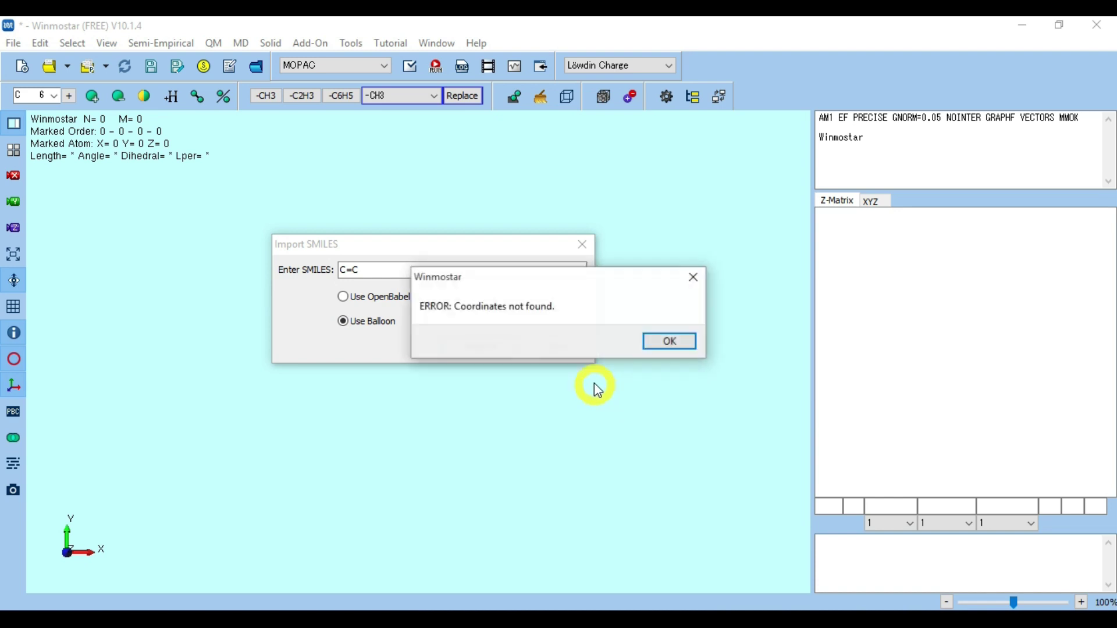
pyautogui.click(668, 342)
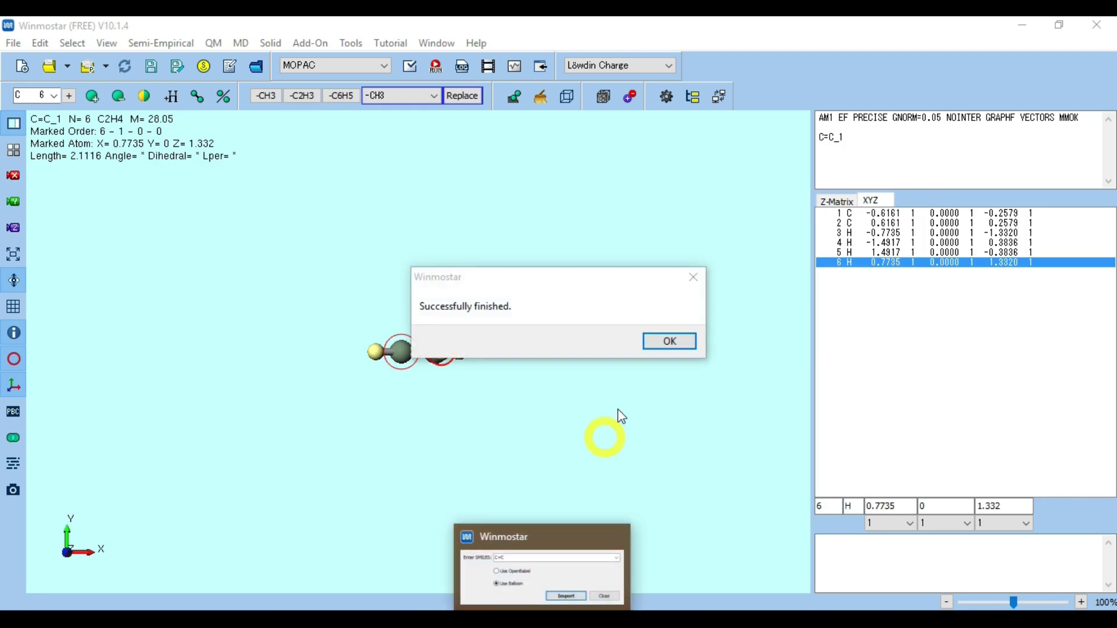
pyautogui.click(669, 342)
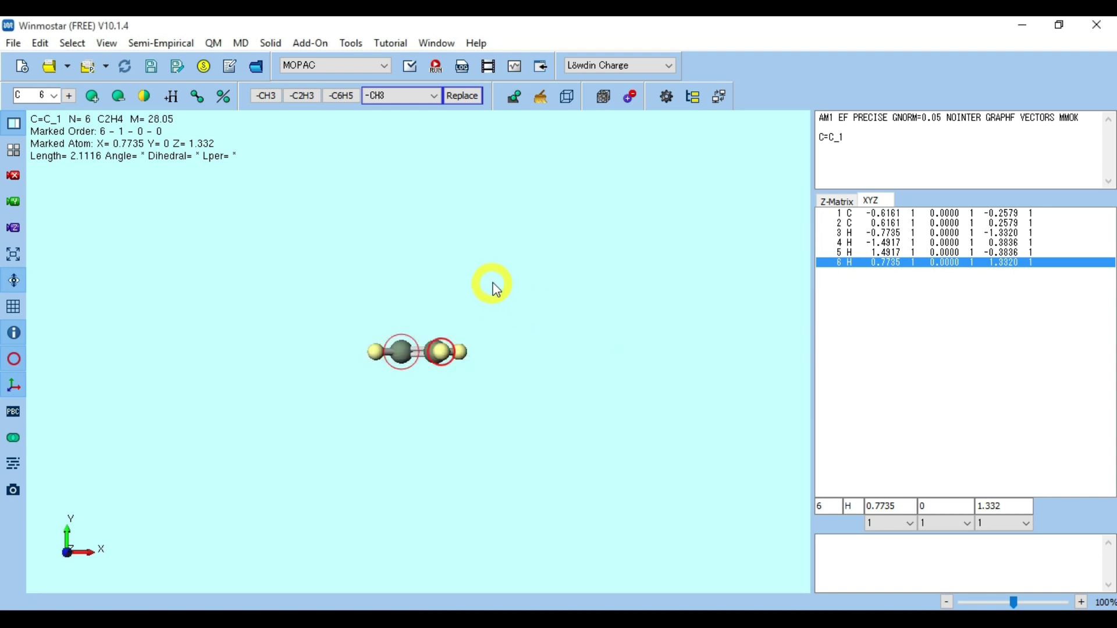
pyautogui.moveTo(492, 288)
pyautogui.mouseDown()
pyautogui.moveTo(506, 382)
pyautogui.moveTo(486, 361)
pyautogui.mouseUp()
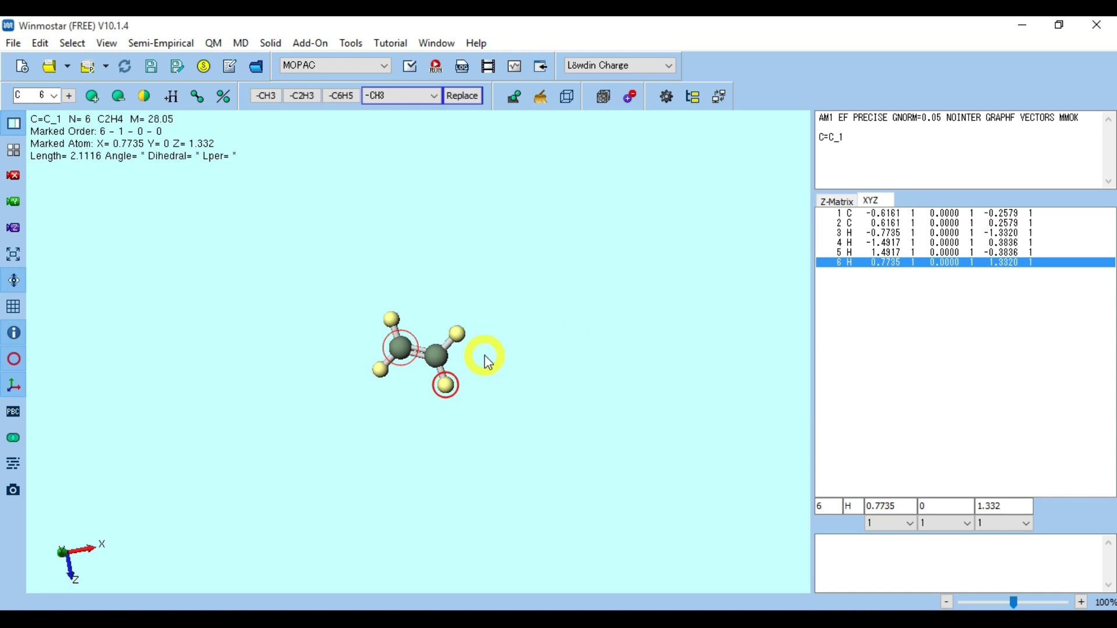